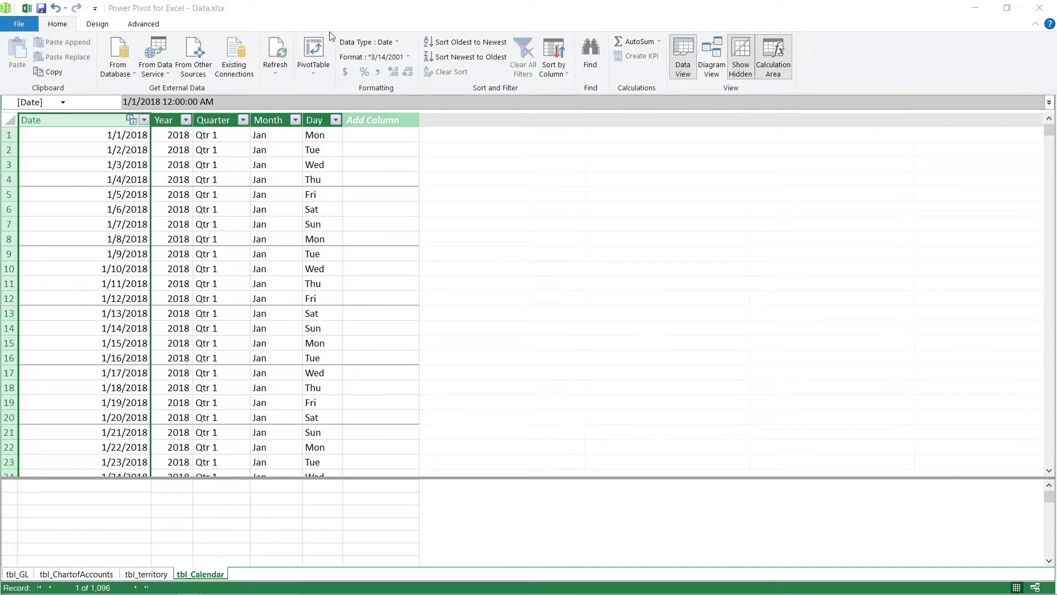
- Choose the plain PivotTable option from Power Pivot's PivotTable dropdown
click(318, 72)
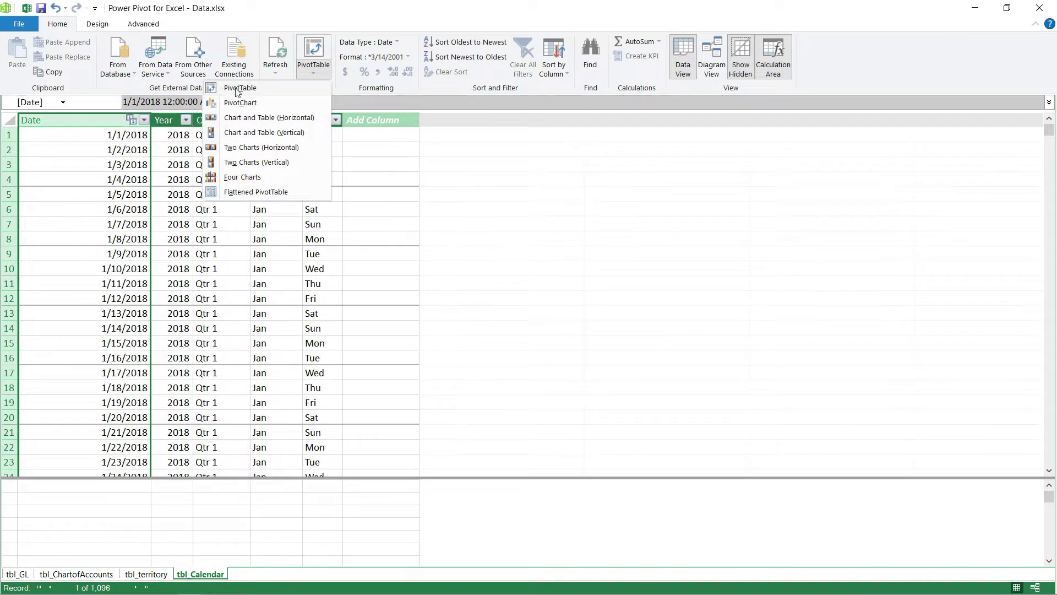
click(260, 90)
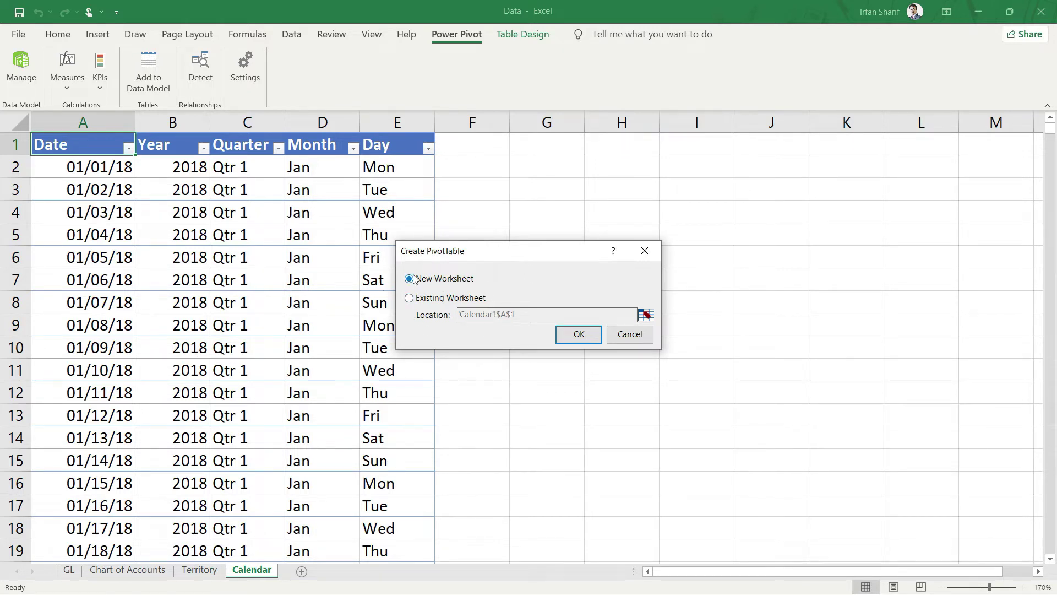
- Place the PivotTable on a new worksheet and delete column A
click(579, 334)
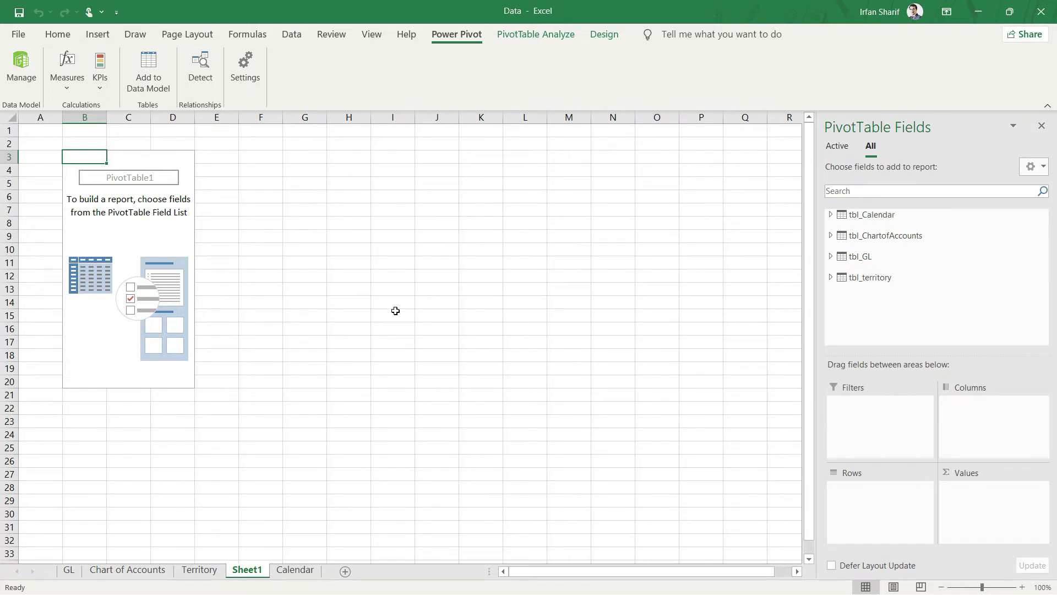
key(Left)
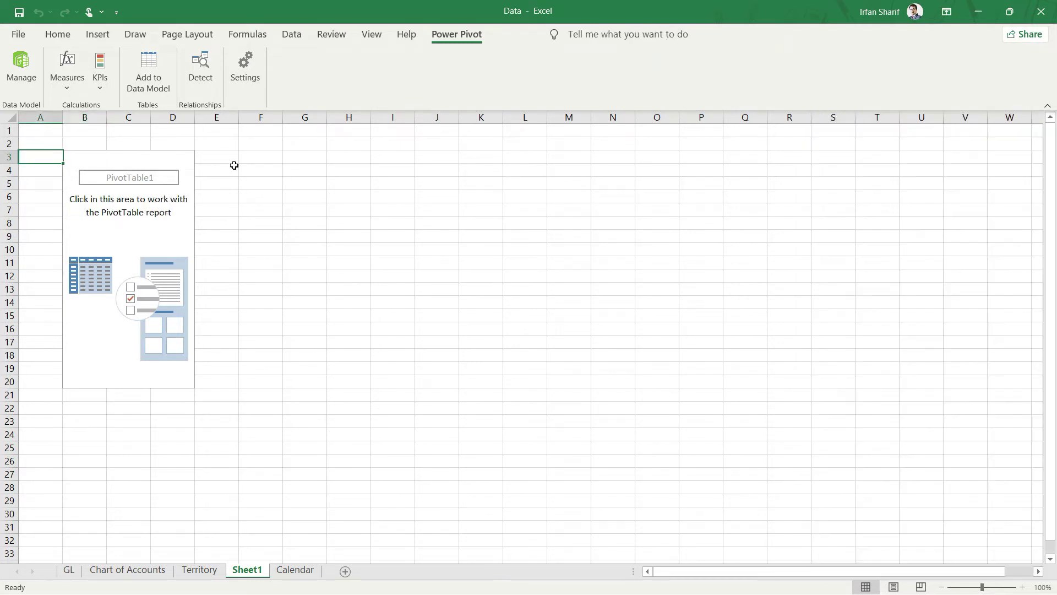
key(ctrl+space)
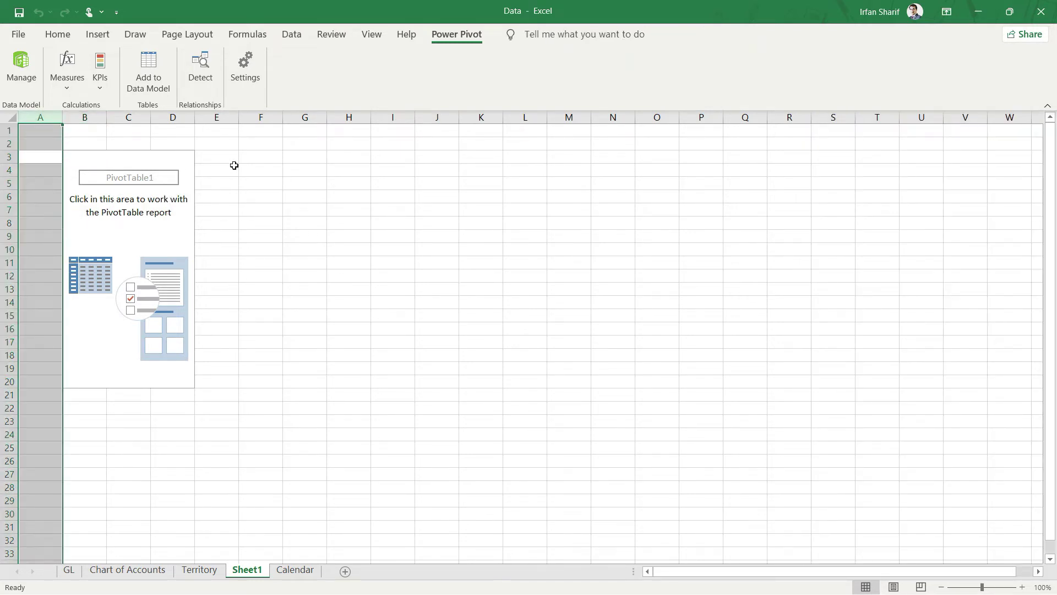
key(ctrl+minus)
- Delete rows 1 and 2 so PivotTable1 starts at A1, then reselect it
key(Up)
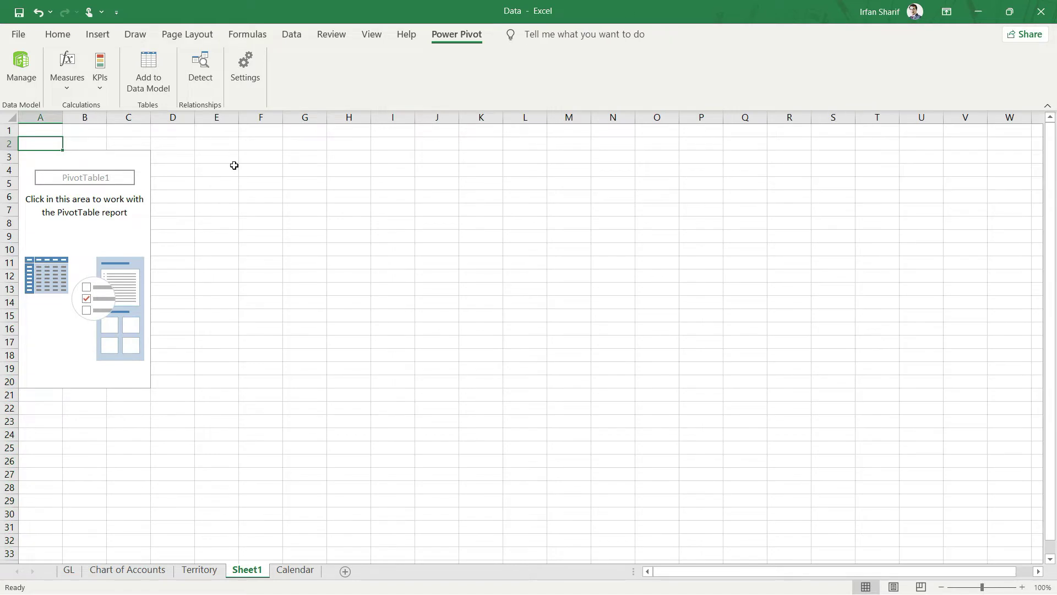
key(shift+space)
key(shift+Up)
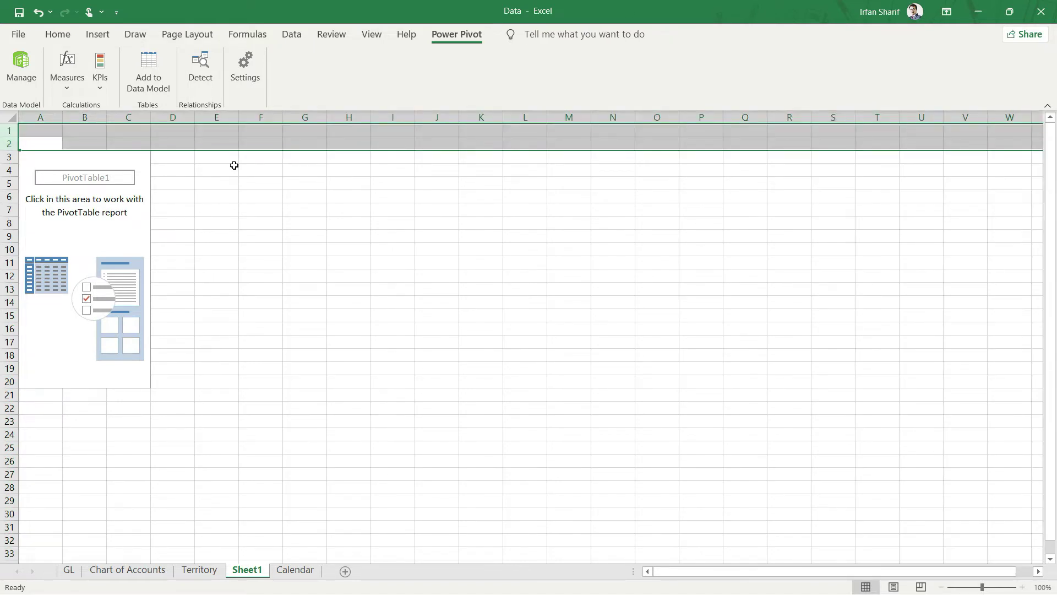
key(ctrl+minus)
click(211, 170)
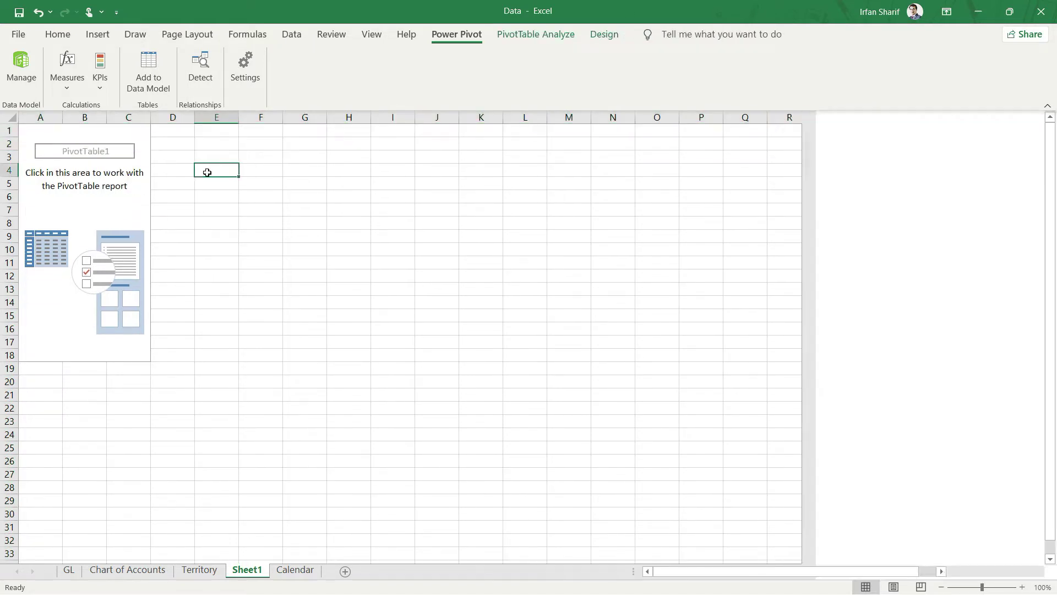
click(60, 129)
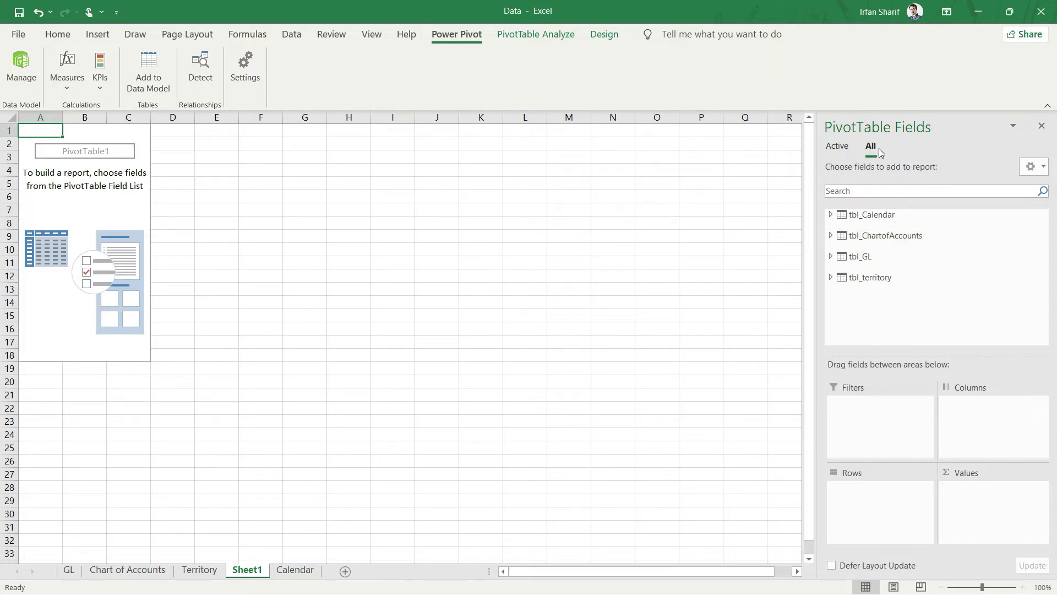
- Show all data model tables in the field list and expand tbl_GL
click(836, 147)
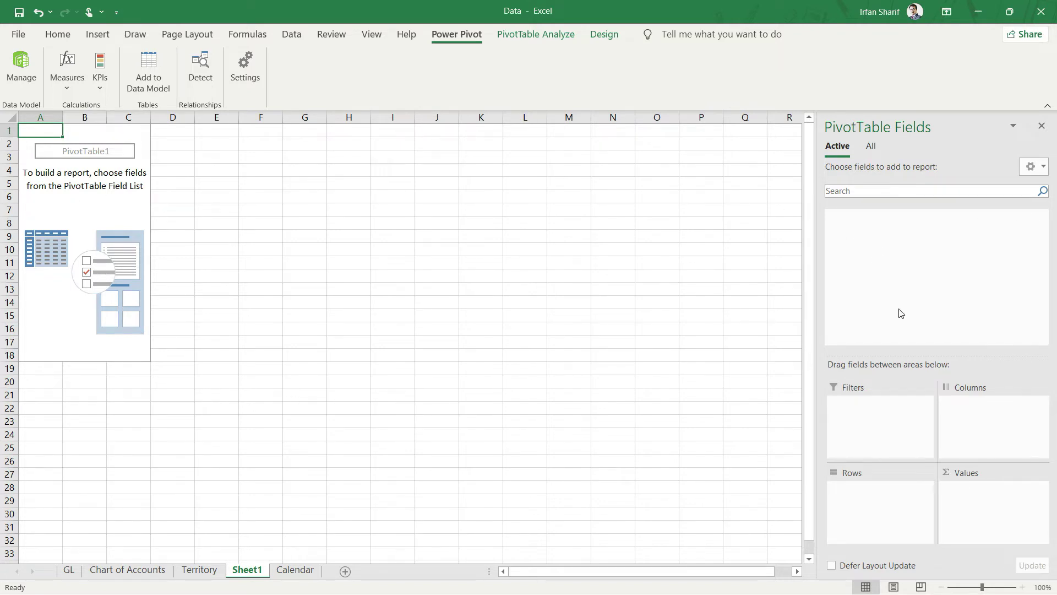
click(871, 148)
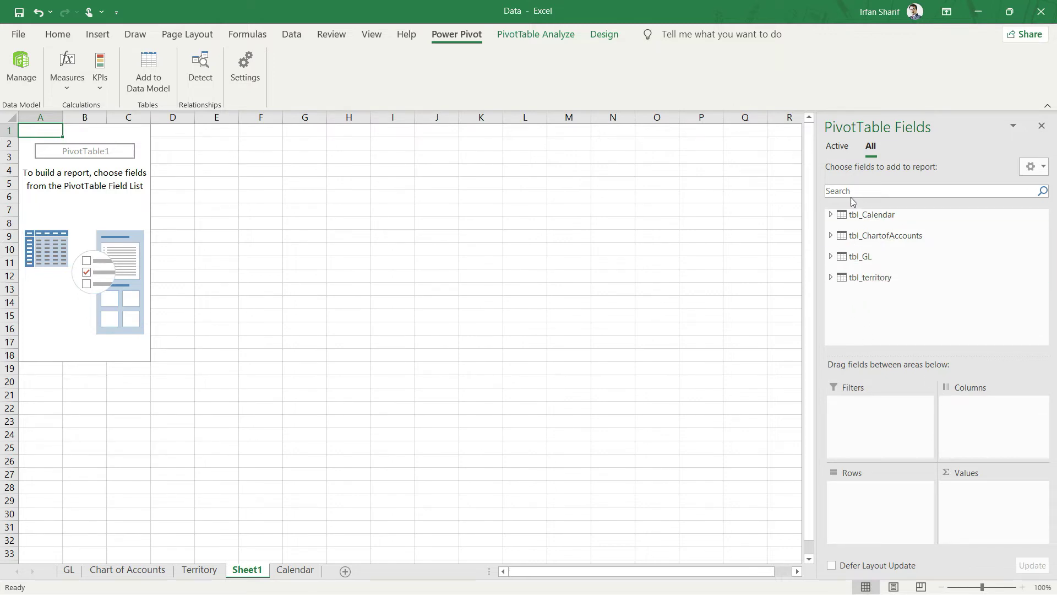
click(832, 258)
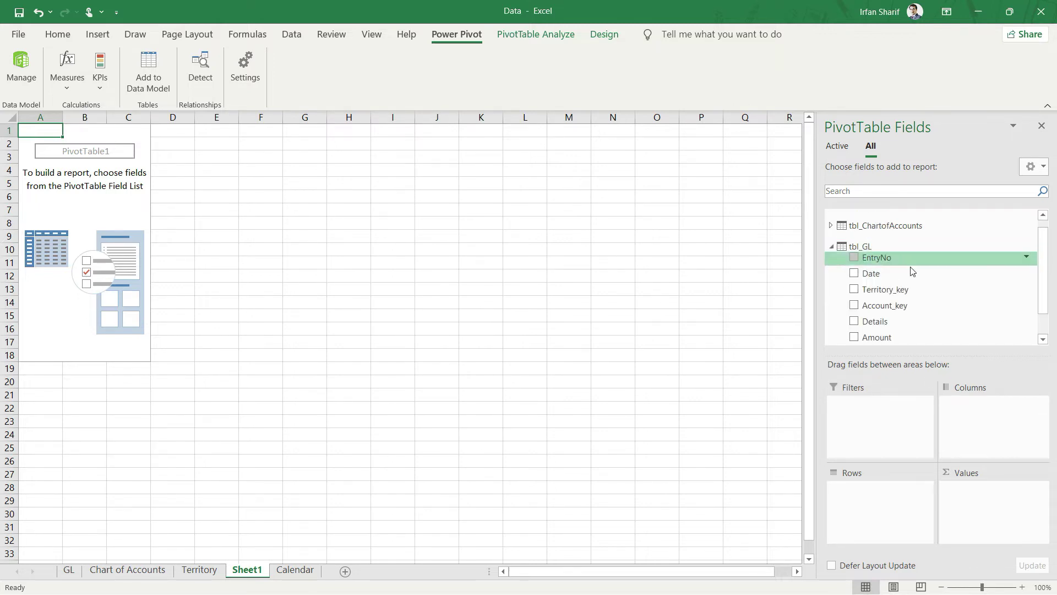
- Add tbl_GL's Amount to Values, producing a Sum of Amount of 24640002
scroll(912, 271, down, 1)
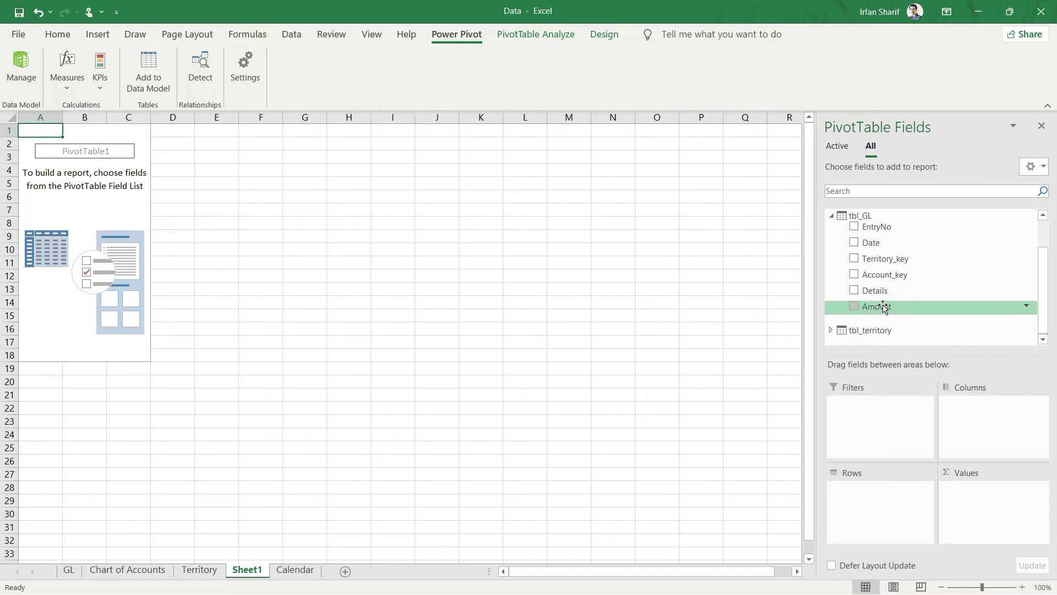
drag(883, 306, 991, 498)
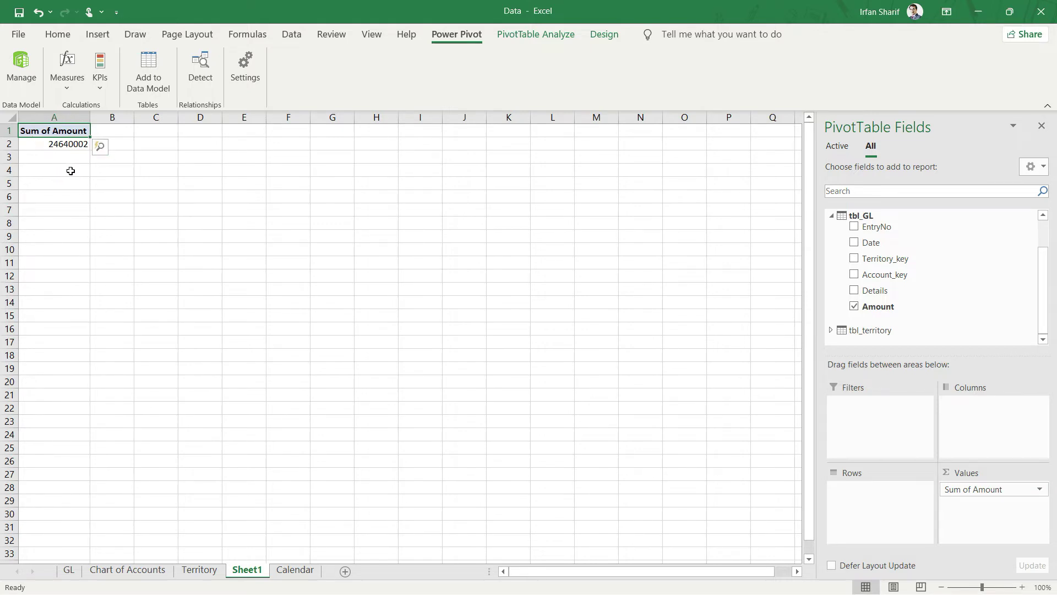
click(65, 143)
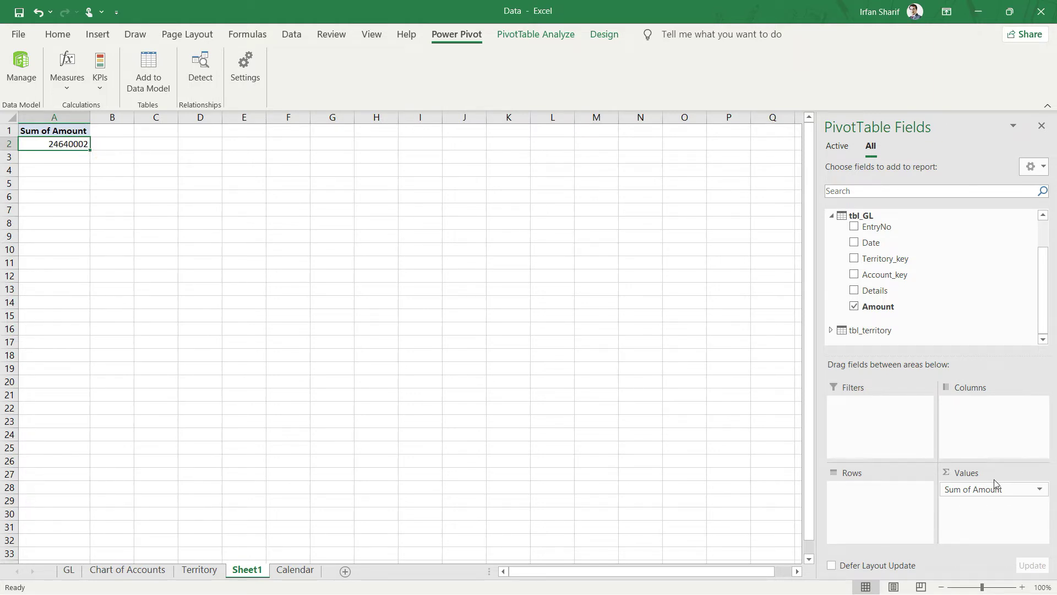
click(1040, 490)
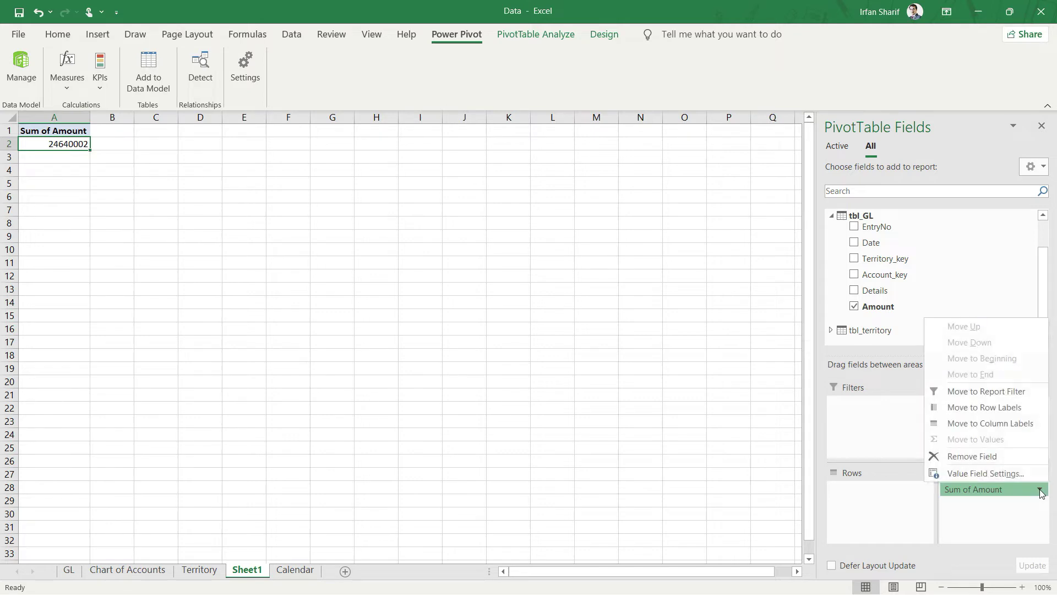
- Format Sum of Amount as Number with 0 decimals and a 1000 separator
click(985, 473)
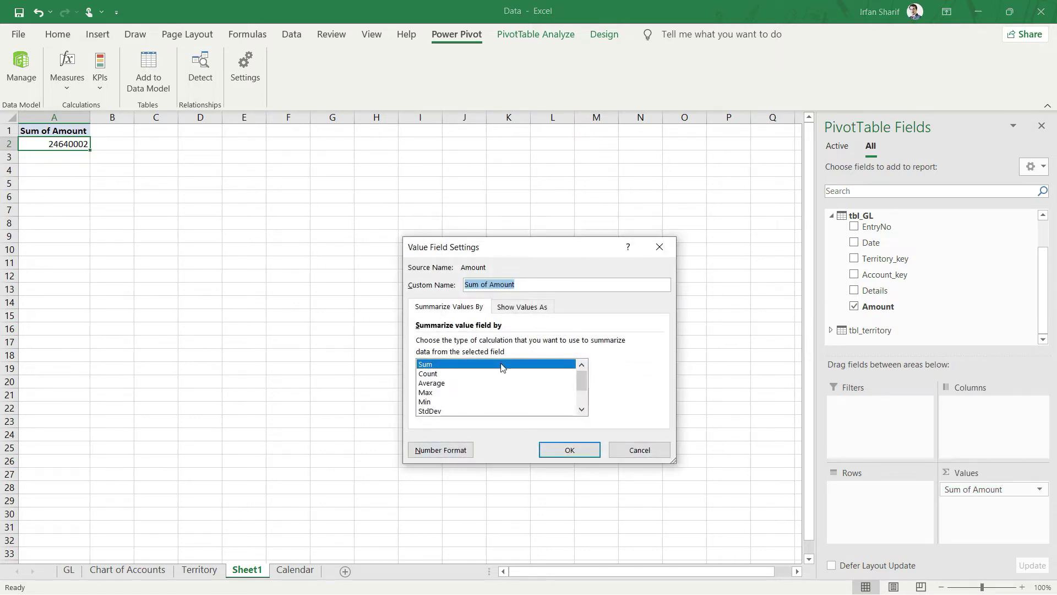
click(455, 451)
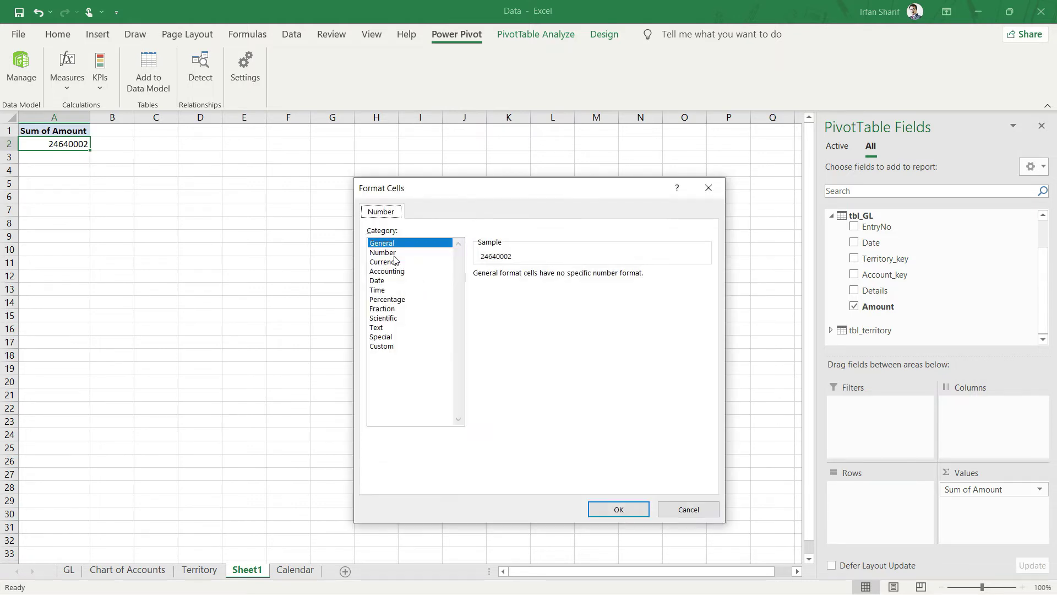
click(393, 253)
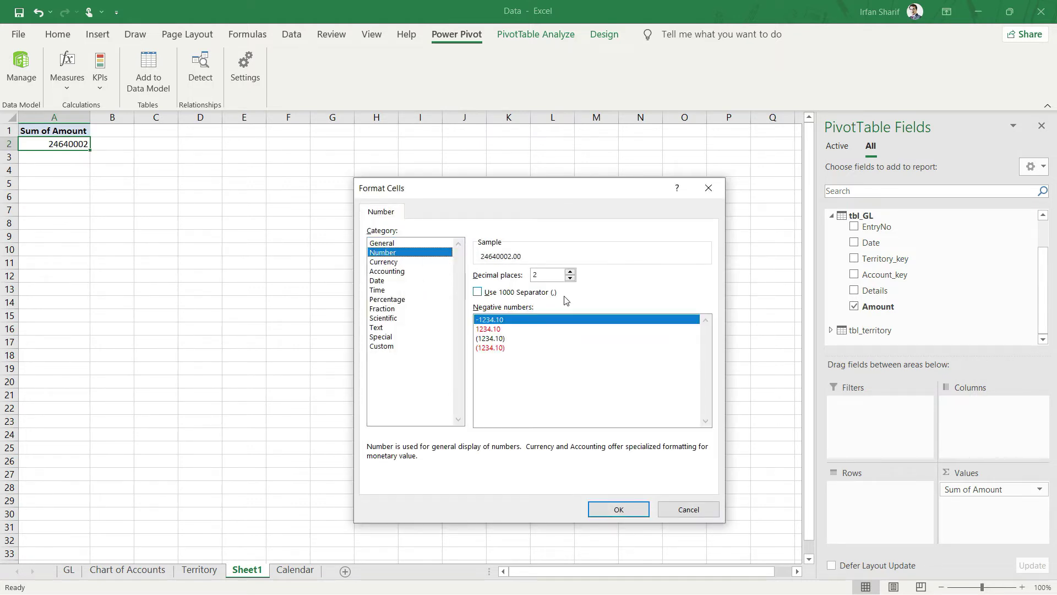
click(571, 279)
click(571, 278)
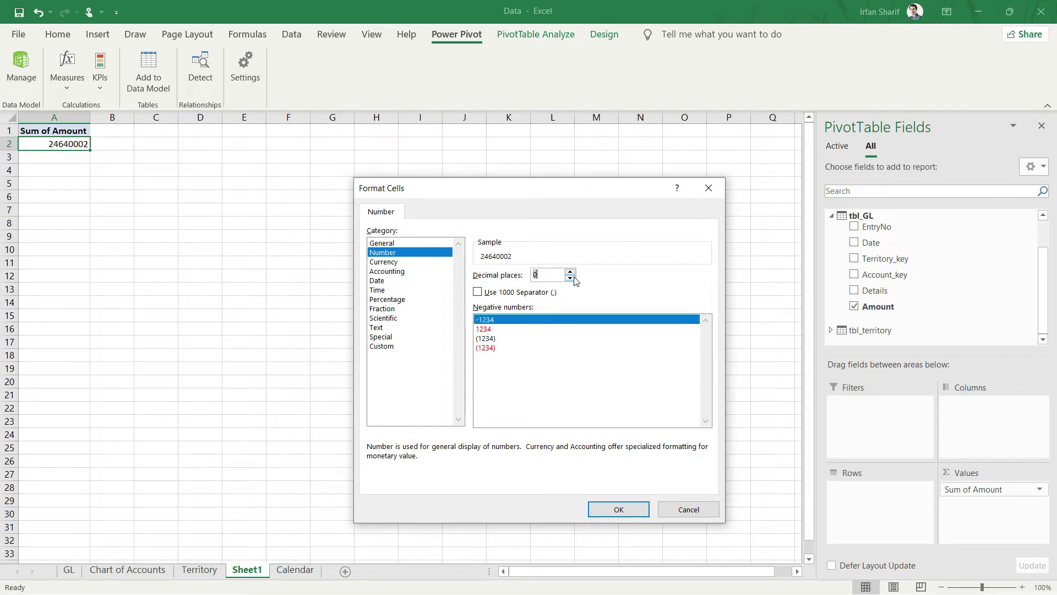
click(478, 293)
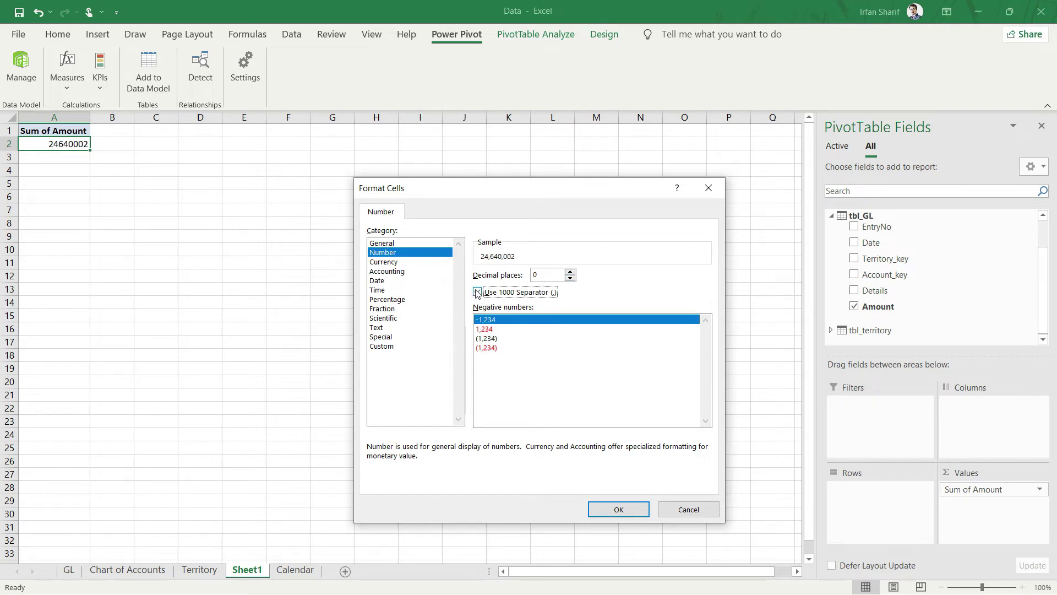
click(616, 508)
click(582, 457)
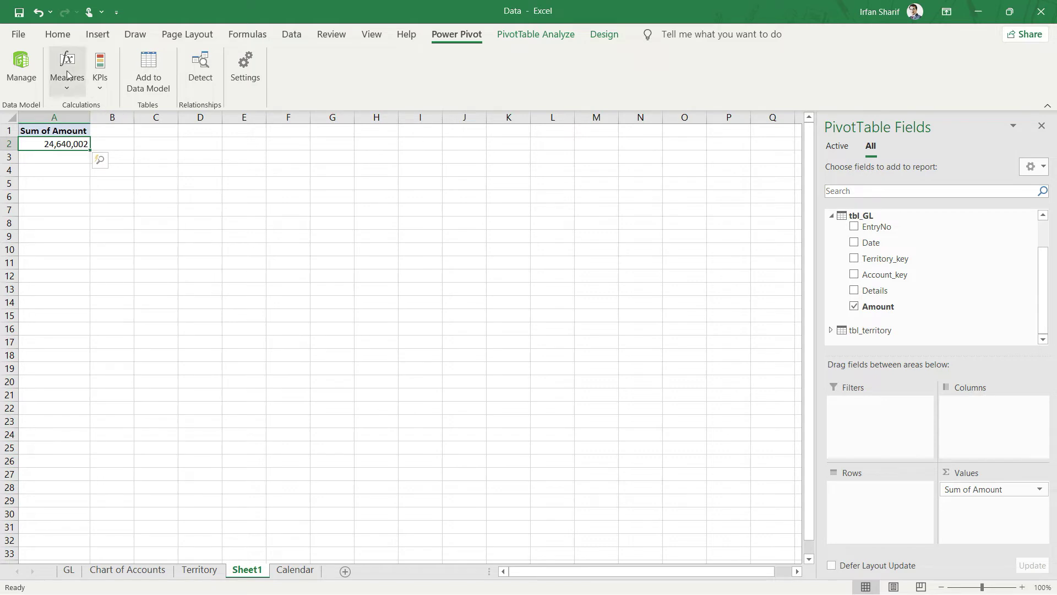
- Switch to the Home tab of the ribbon
click(58, 36)
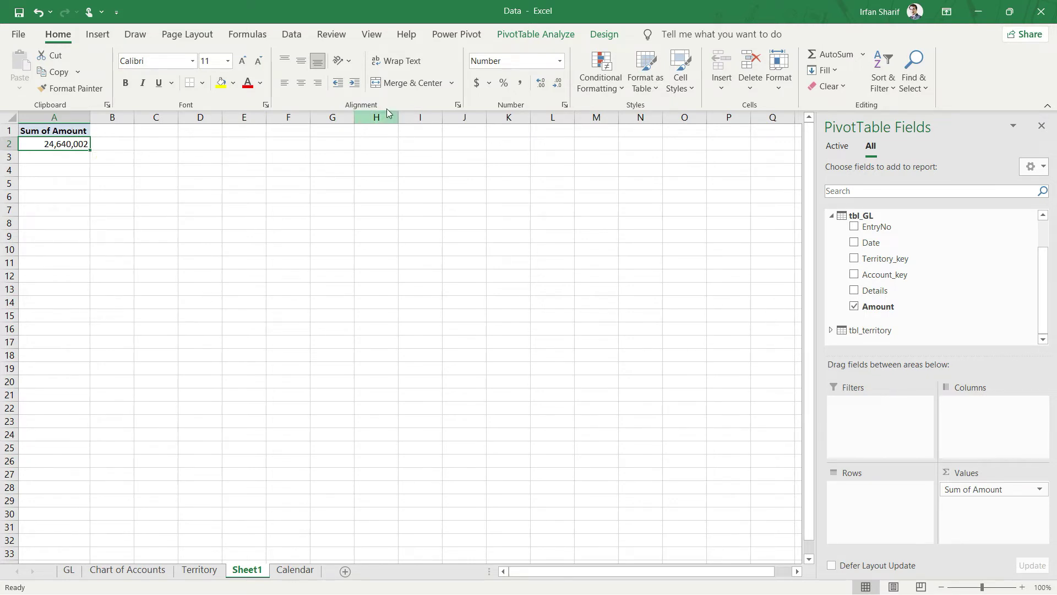
- In Sum of Amount's Value Field Settings, try Count, Average and Max summaries
click(1040, 490)
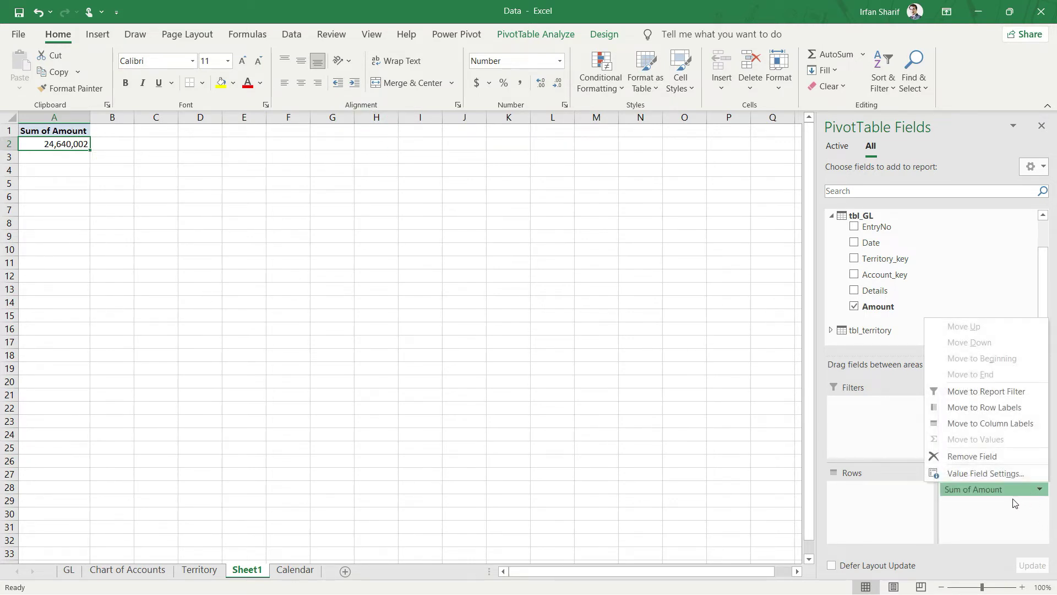
click(998, 475)
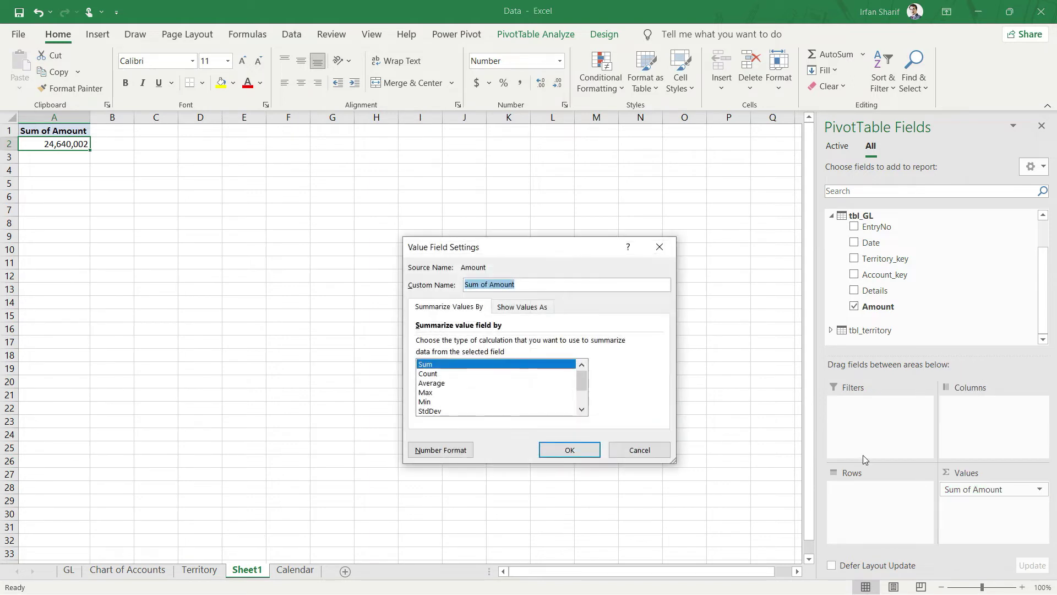
drag(499, 252, 434, 154)
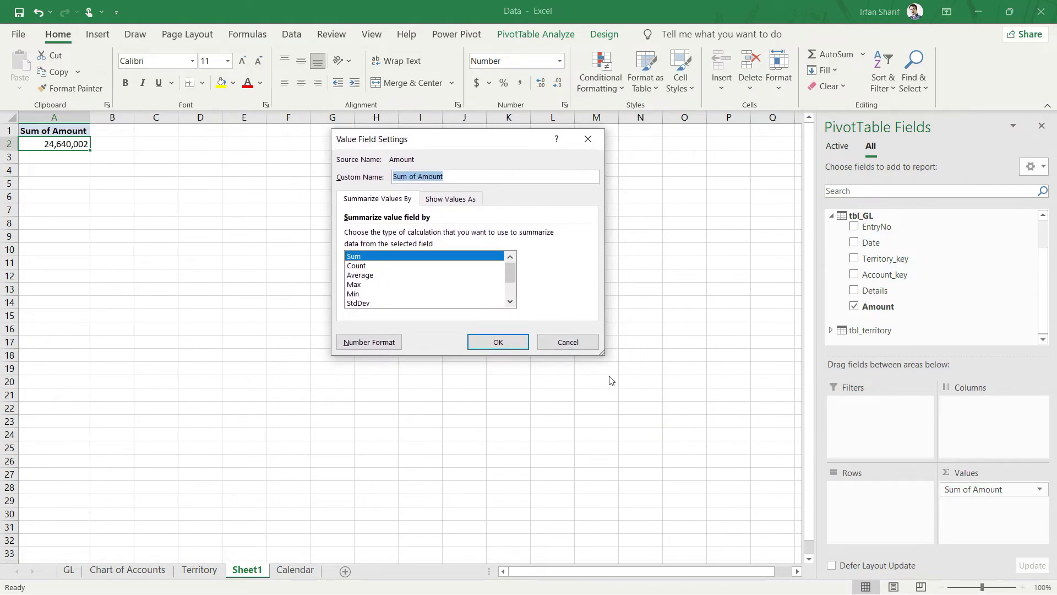
drag(603, 357, 642, 431)
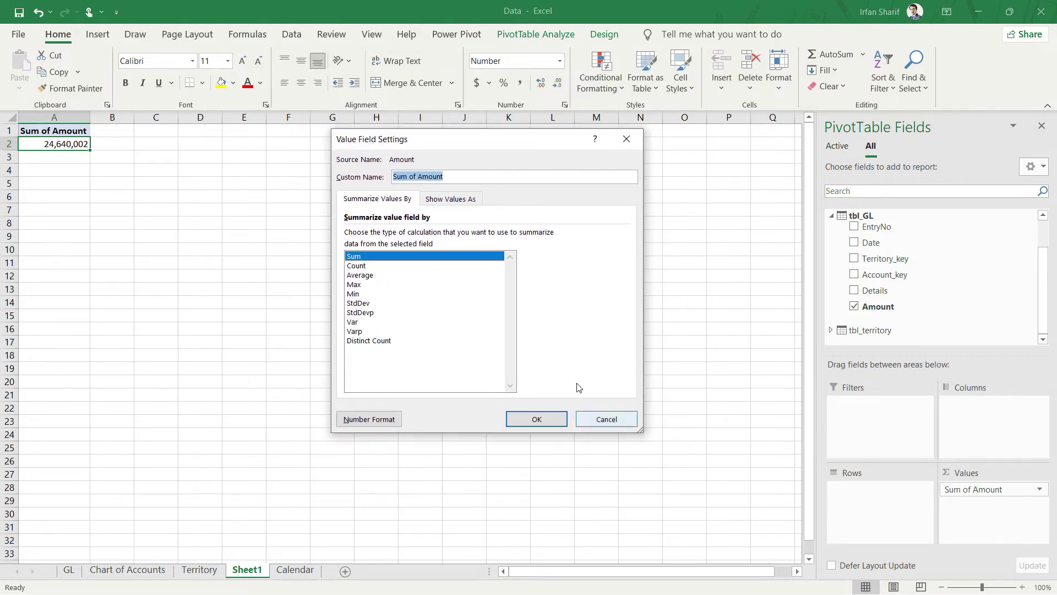
click(372, 267)
click(389, 275)
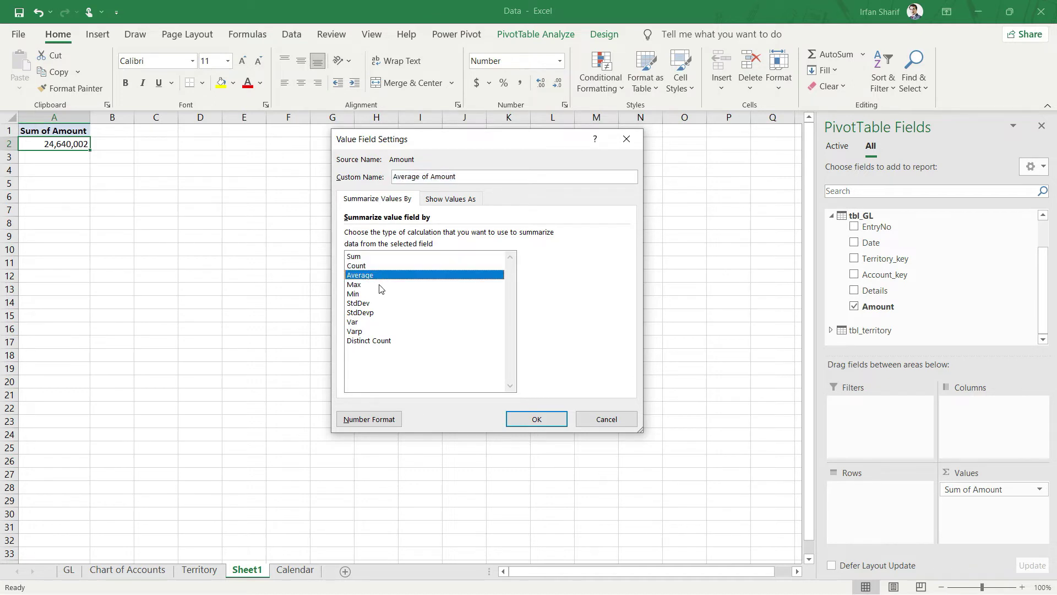
click(379, 286)
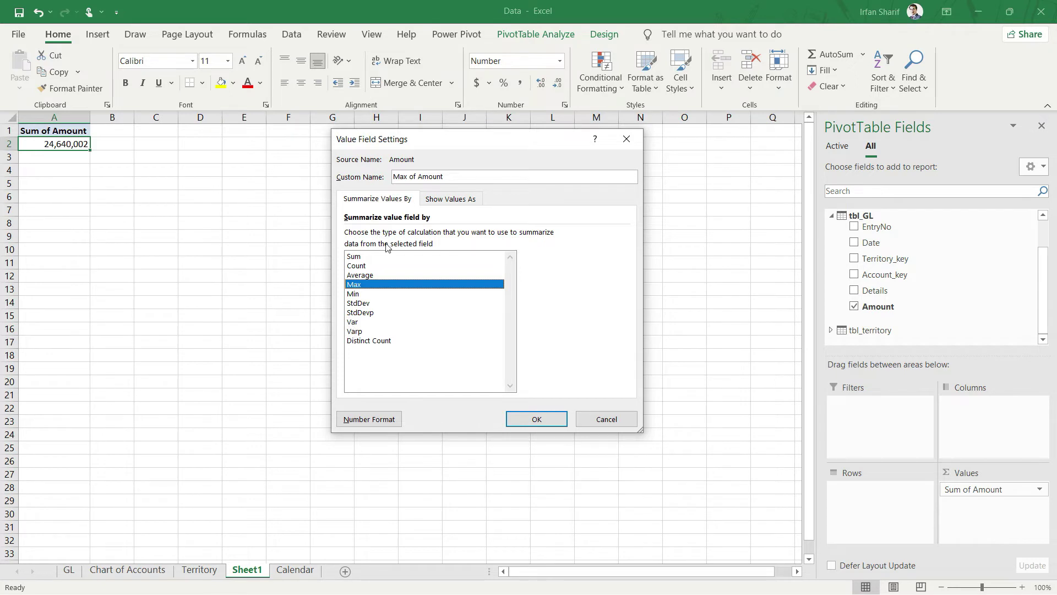
- Review the Show Values As options, then set the summary back to Sum
click(461, 201)
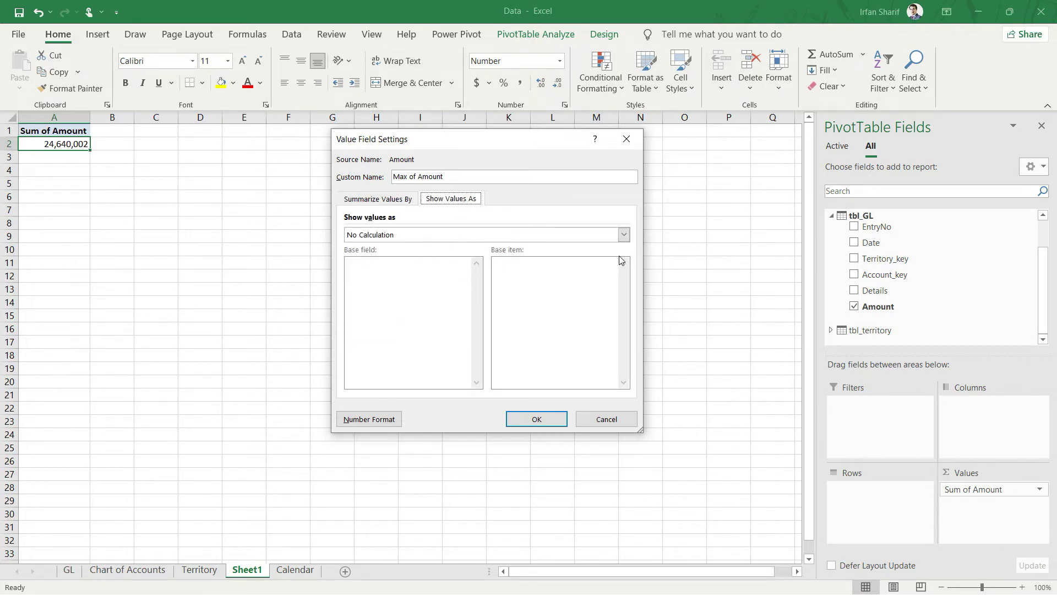
click(623, 235)
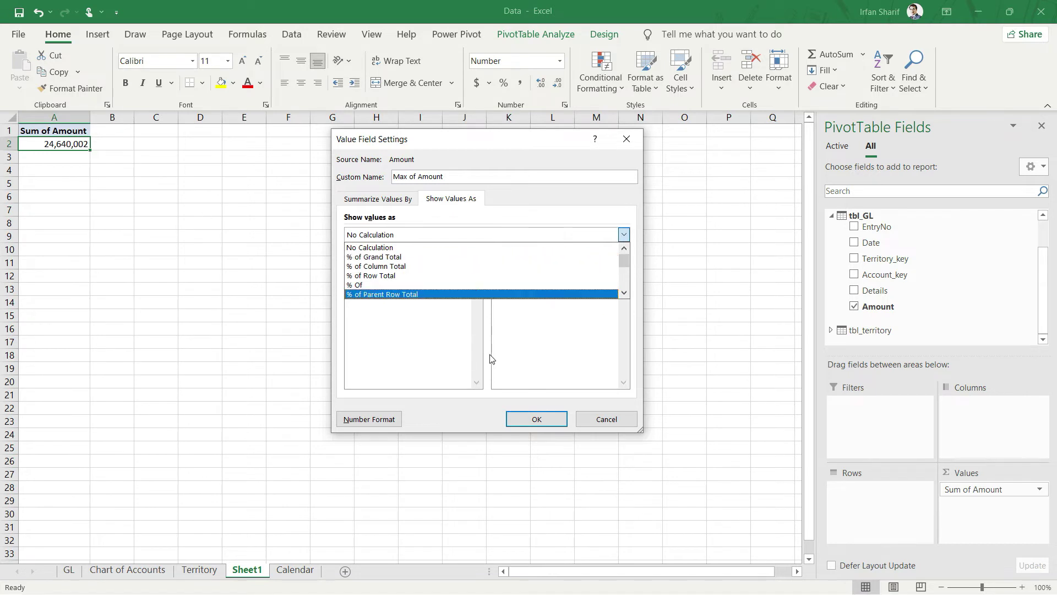
click(377, 200)
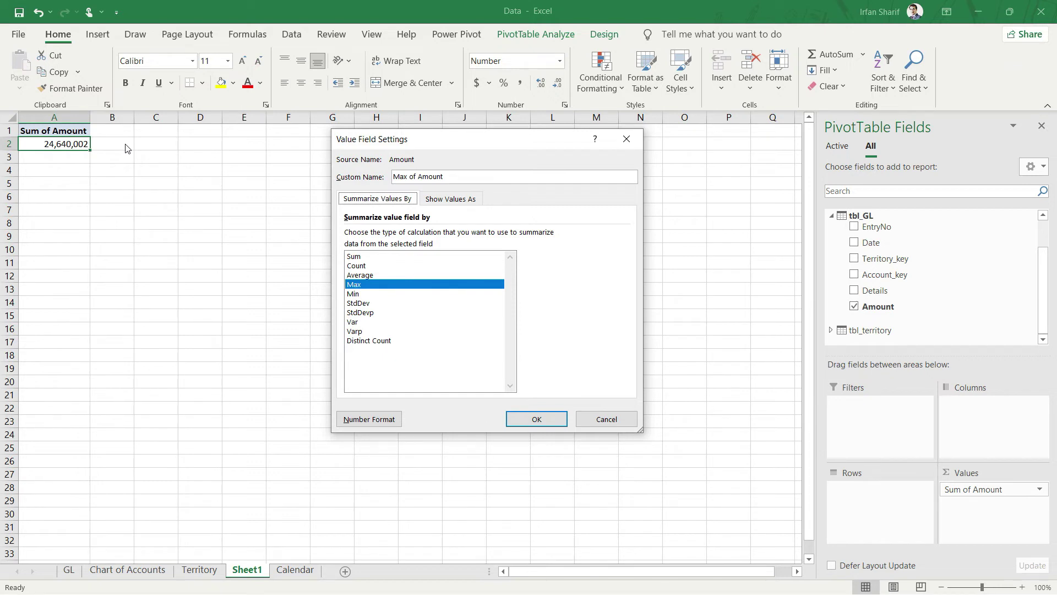
click(353, 257)
click(536, 419)
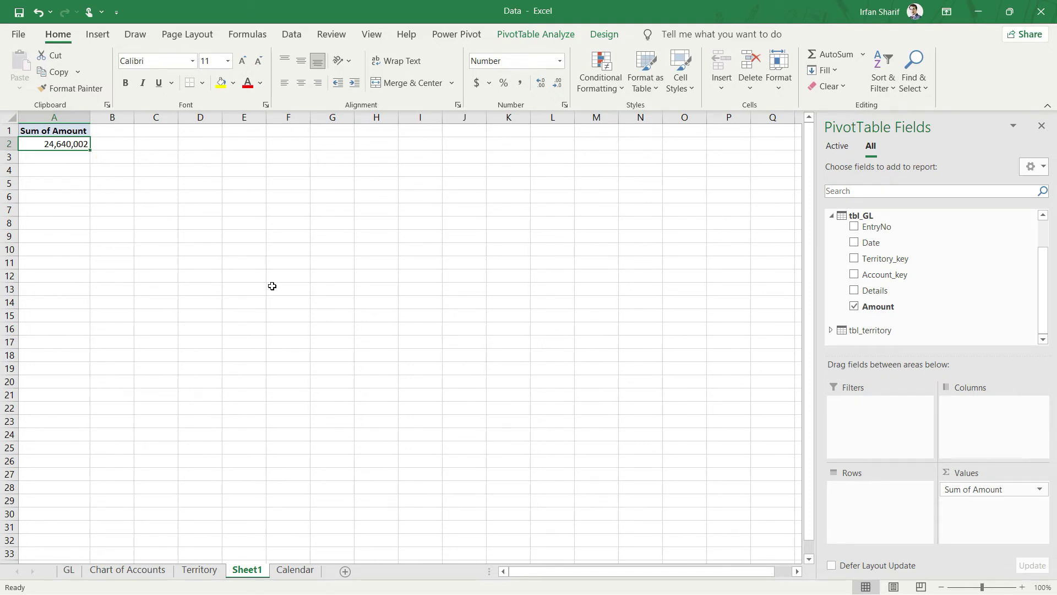
- Add Country from tbl_territory to Rows, listing seven countries from Australia to USA
click(831, 215)
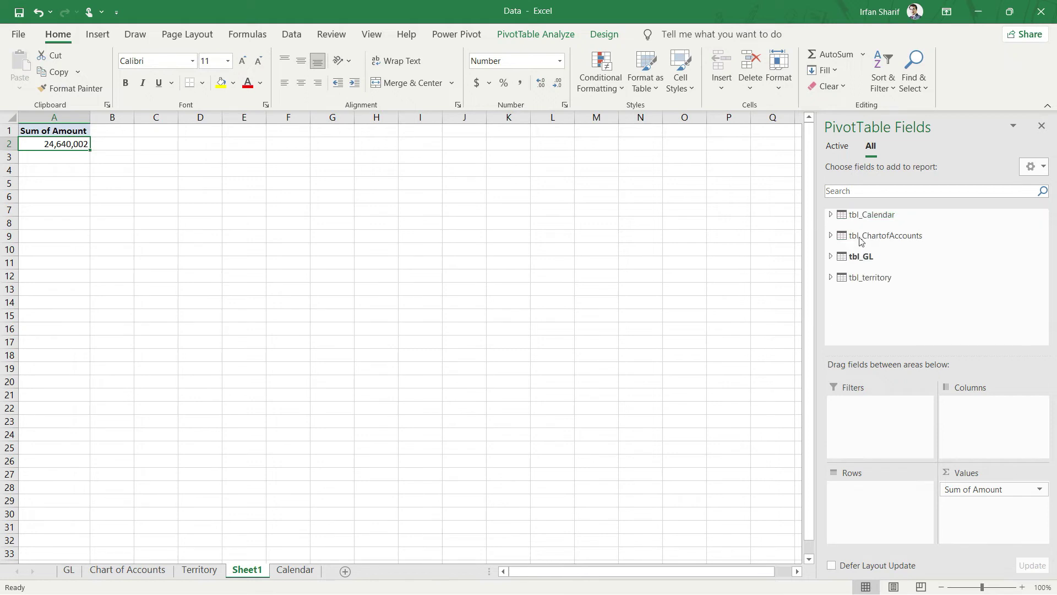
click(832, 277)
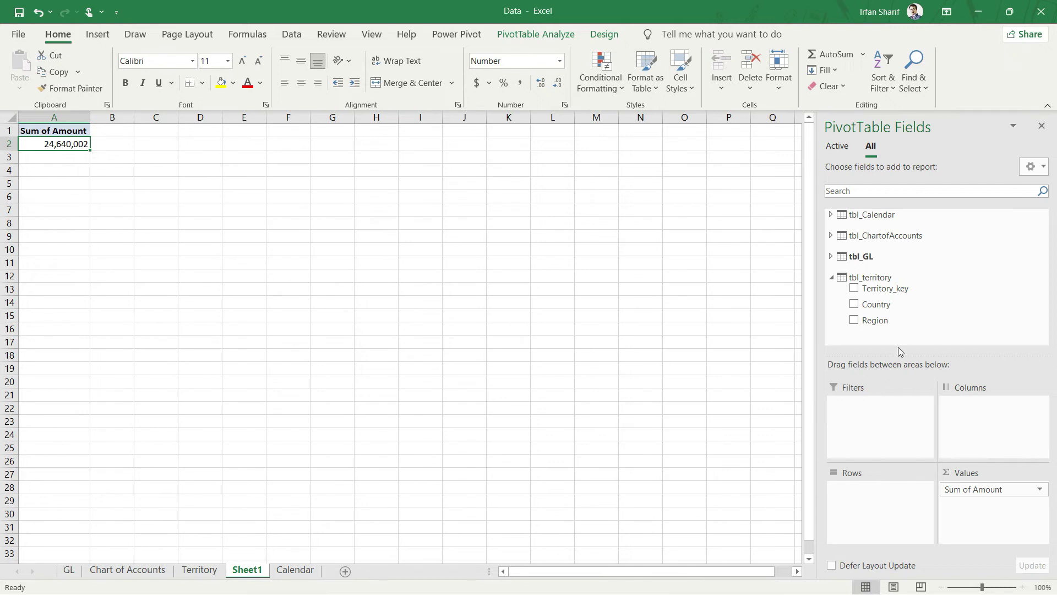
drag(887, 306, 881, 515)
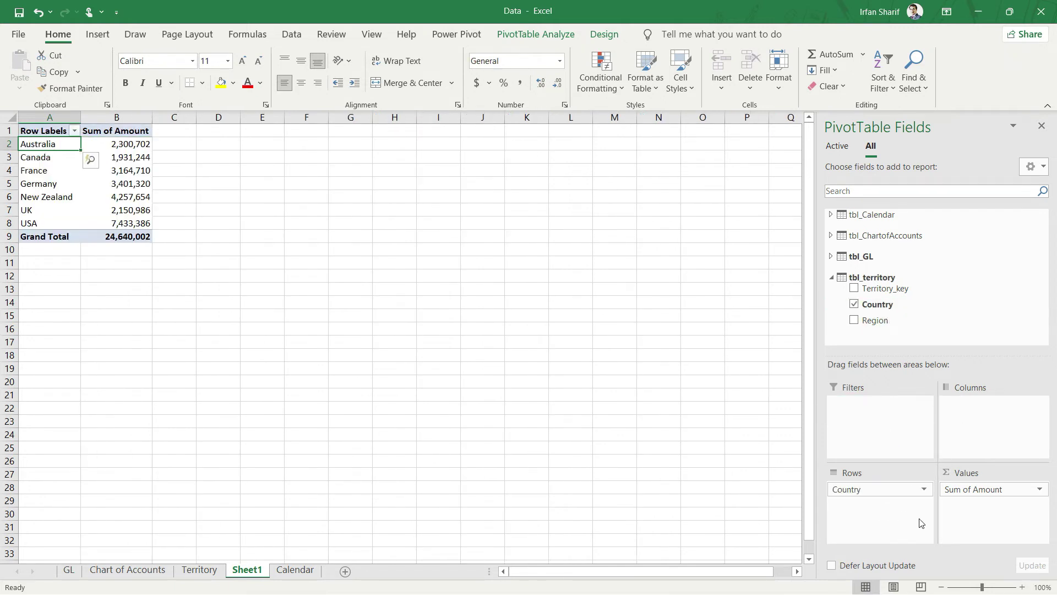
click(832, 279)
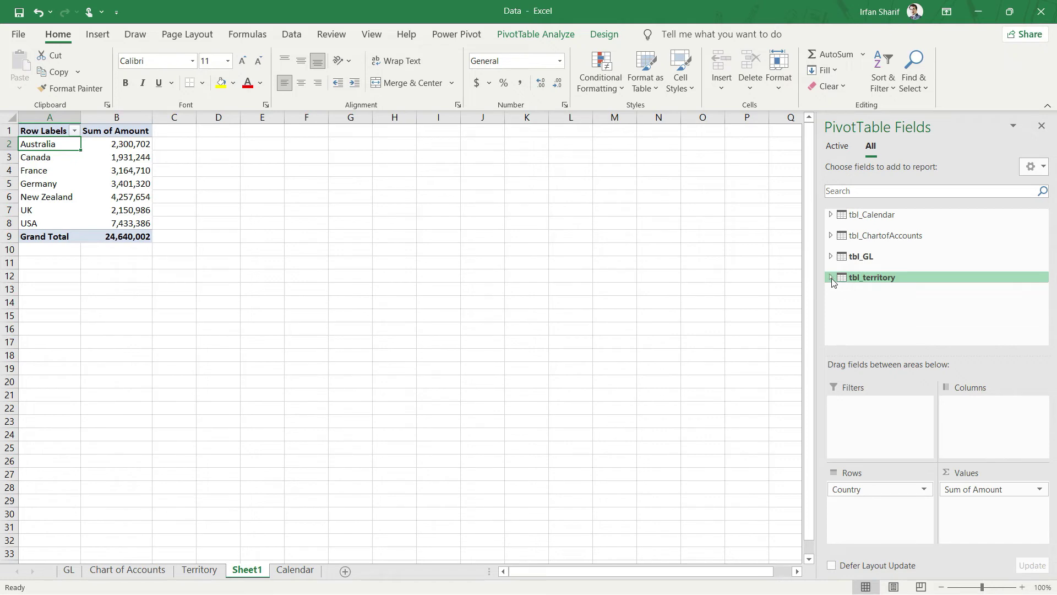
- Add Year from tbl_Calendar to Columns, giving 2018, 2019 and 2020 columns
click(829, 216)
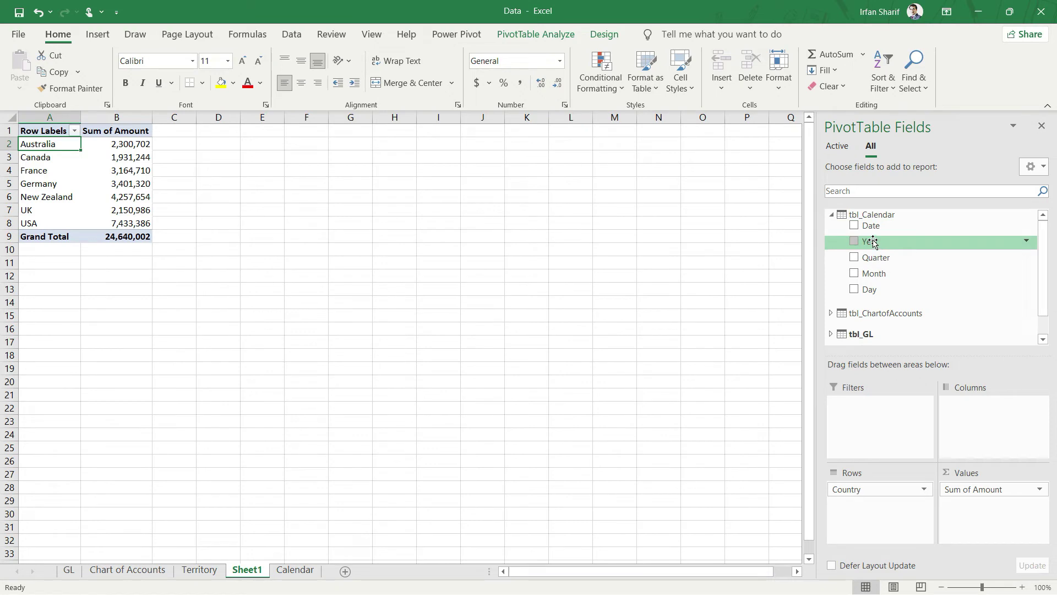
drag(873, 242, 972, 410)
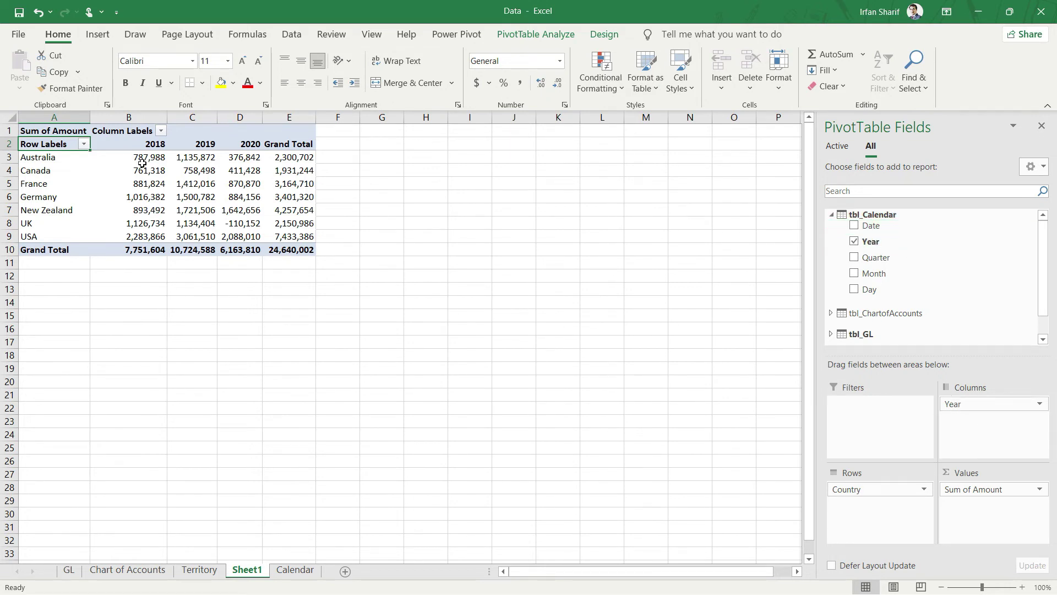
click(144, 144)
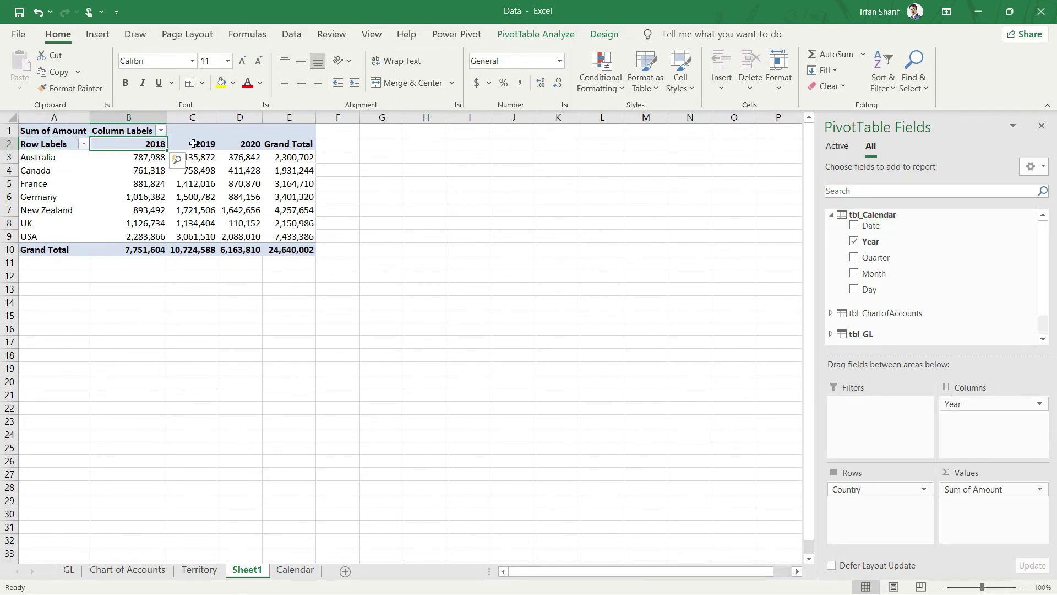
click(194, 144)
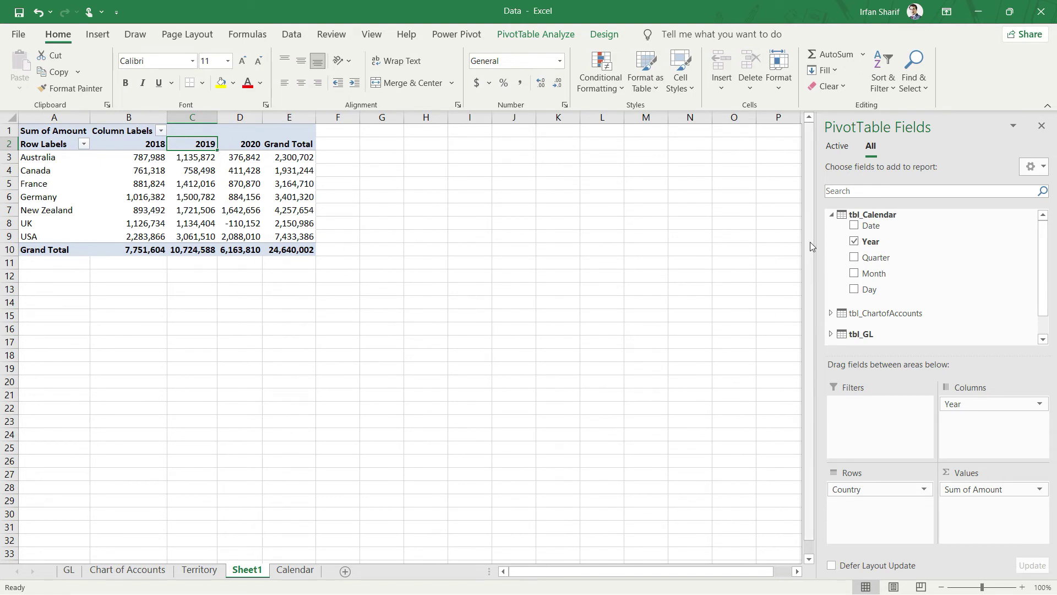
- Add Report from tbl_ChartofAccounts to the PivotTable Filters area
click(832, 214)
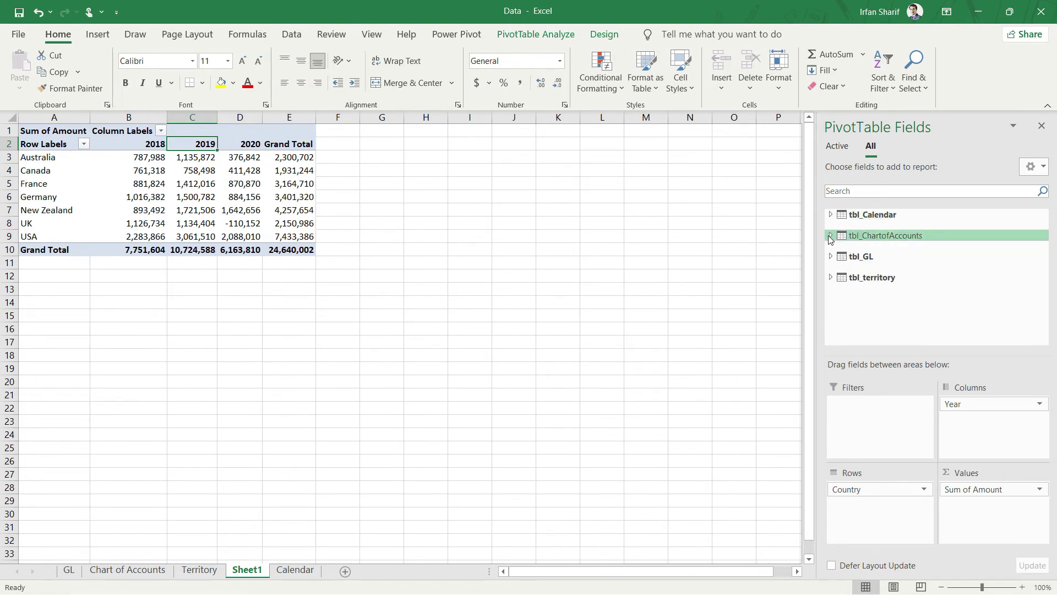
click(831, 236)
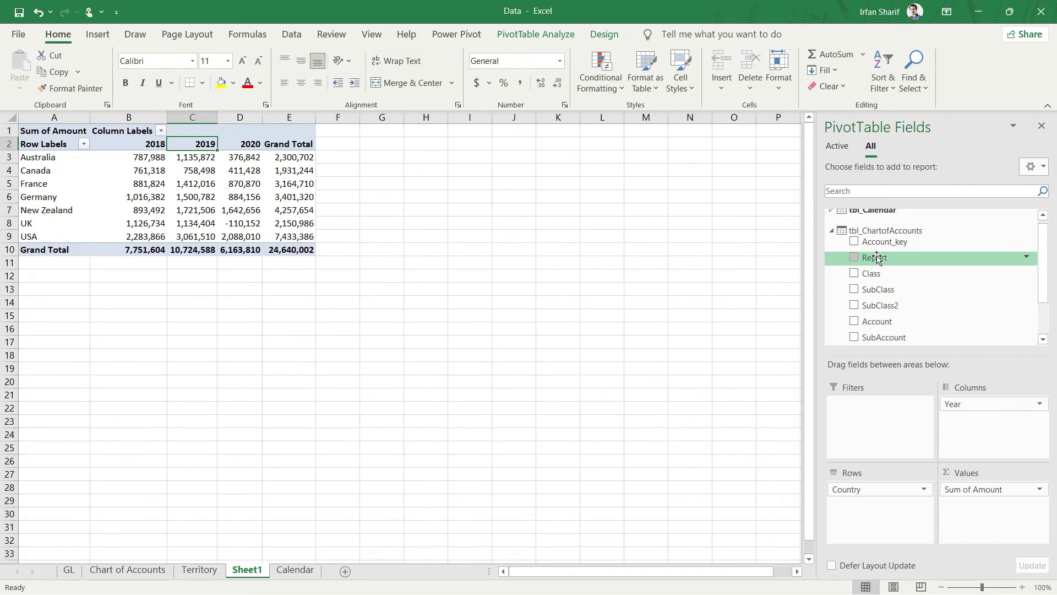
drag(877, 259, 896, 419)
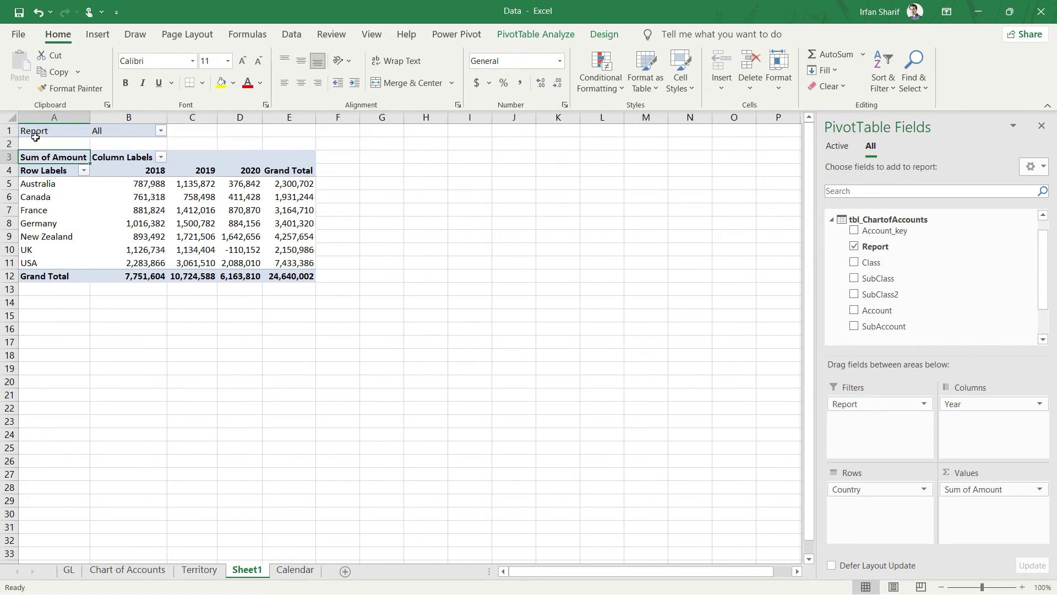
- Filter the Report field to Profit and Loss, giving a grand total of 3,216,948
click(161, 132)
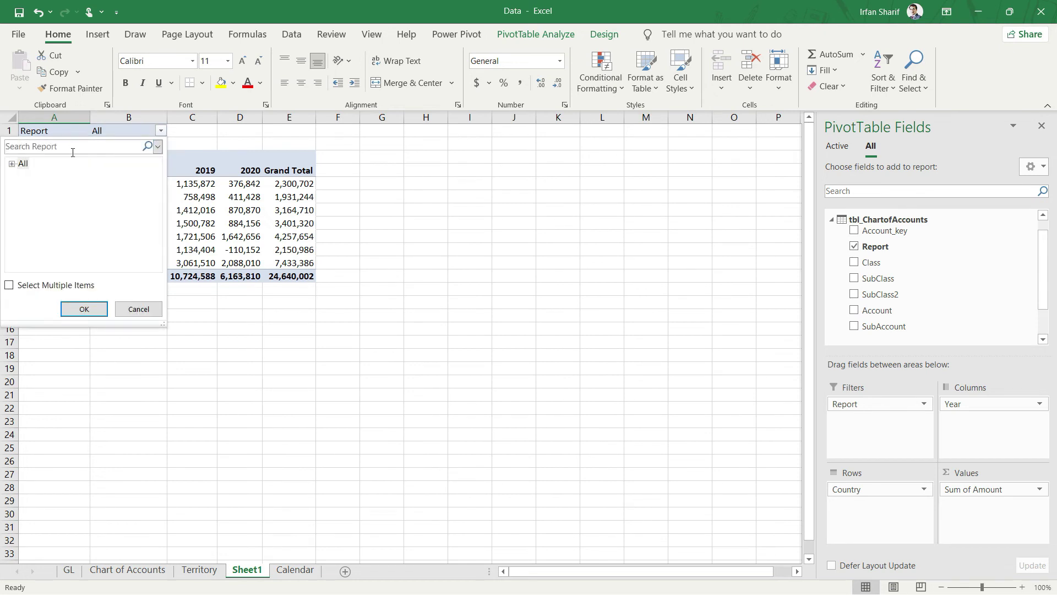
click(12, 163)
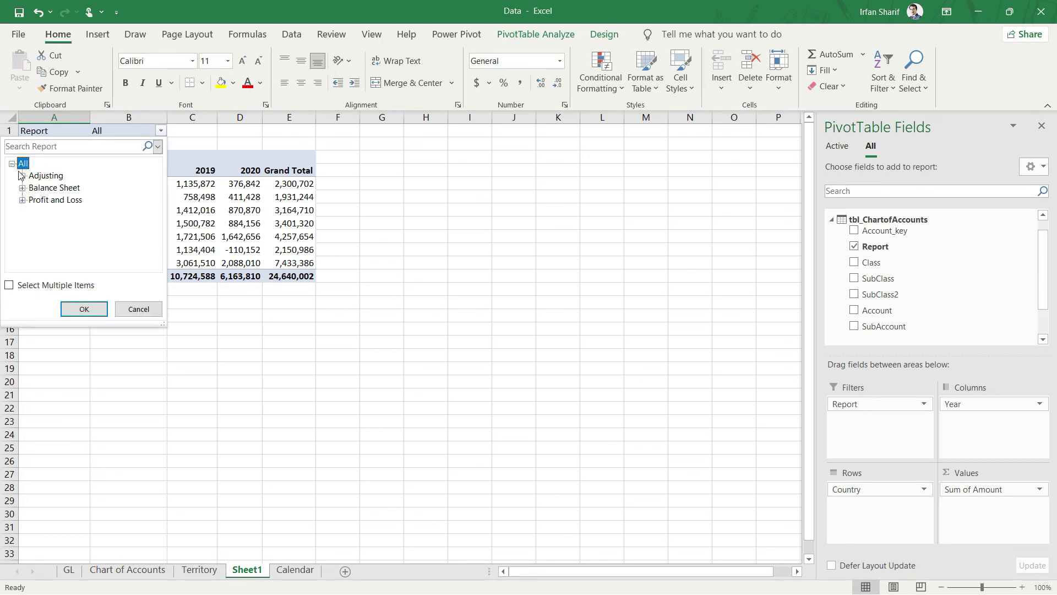
click(48, 200)
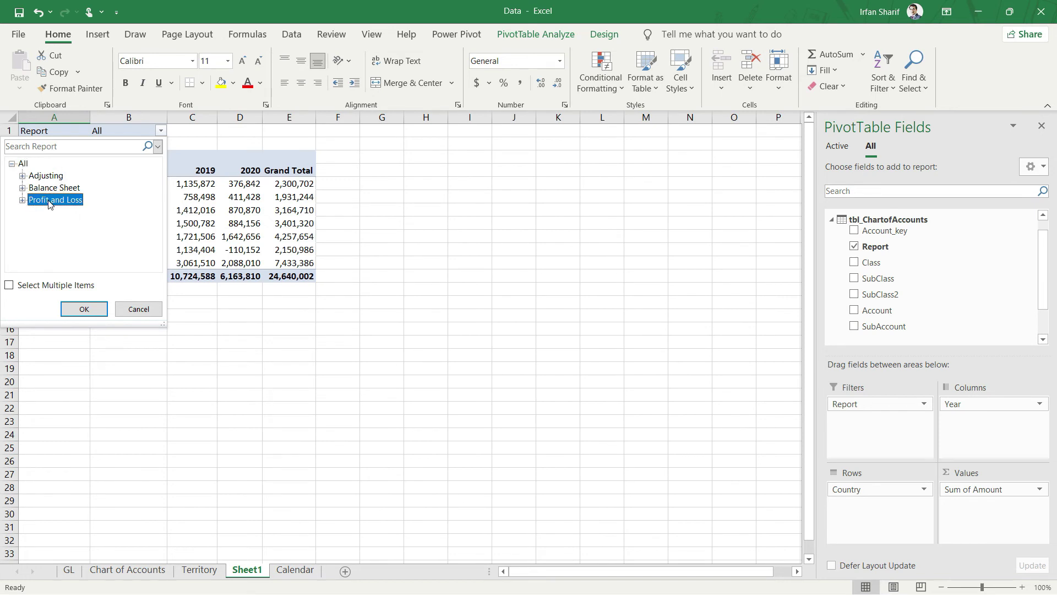
click(85, 310)
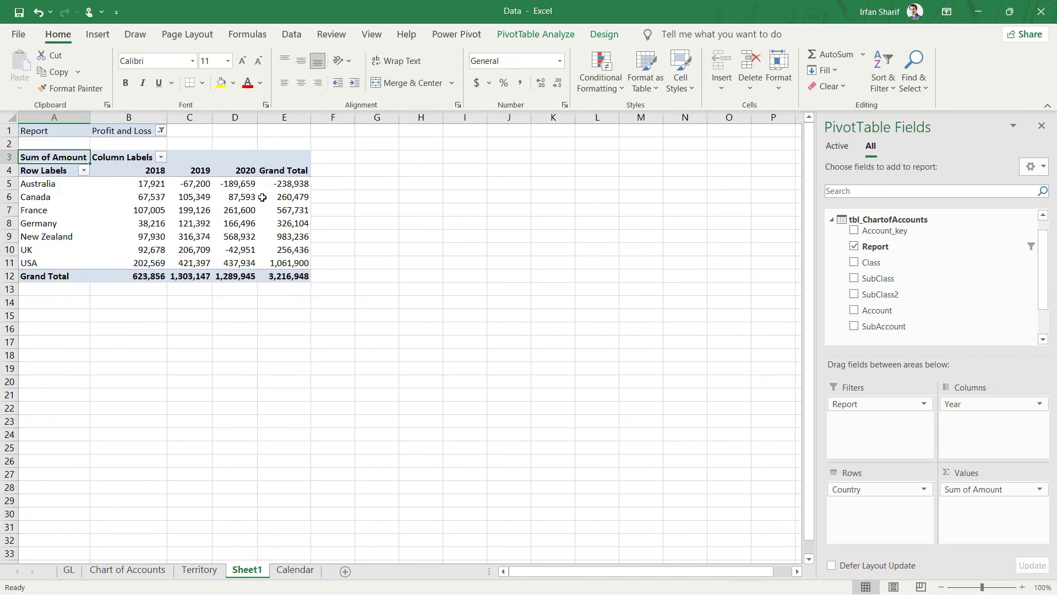
- Inspect the Profit and Loss results by selecting Australia's 2018 value in B5 and the Grand Total header in E4
mouse_move(296, 205)
click(148, 184)
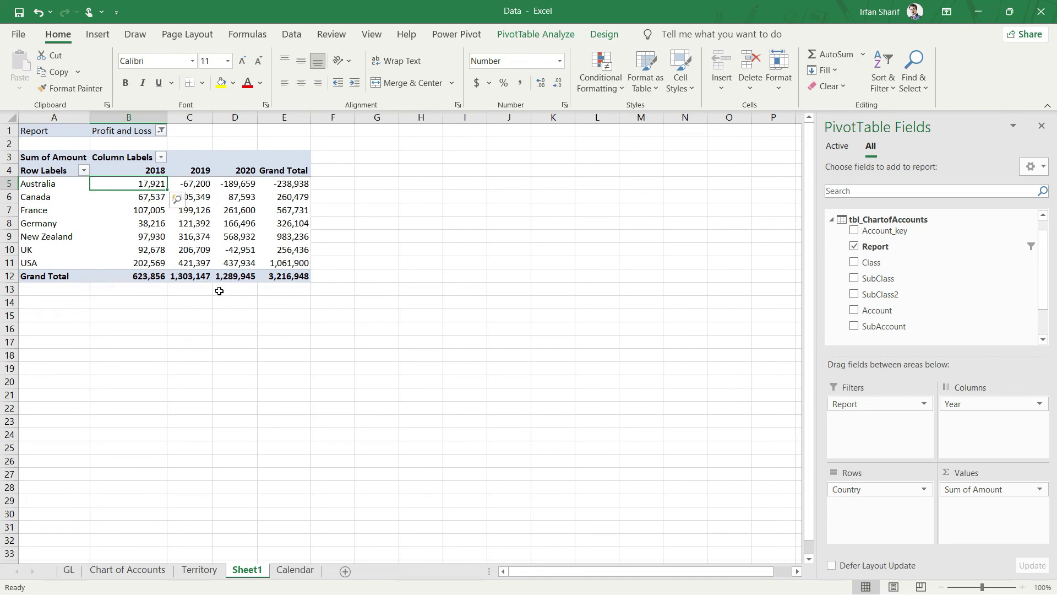
click(284, 169)
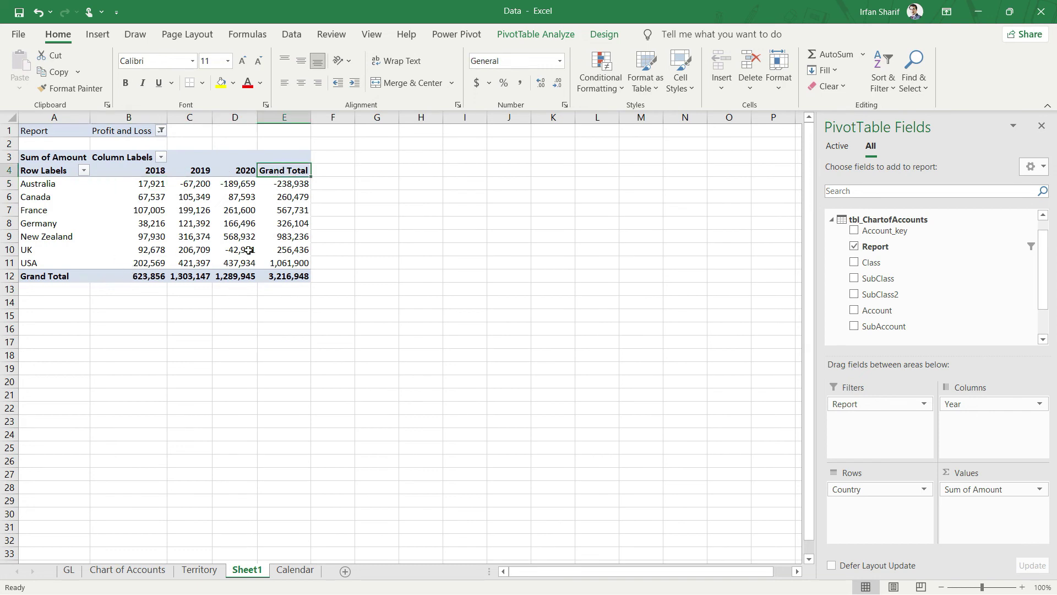
- Set the PivotTable's Grand Totals to Off for Rows and Columns
click(563, 37)
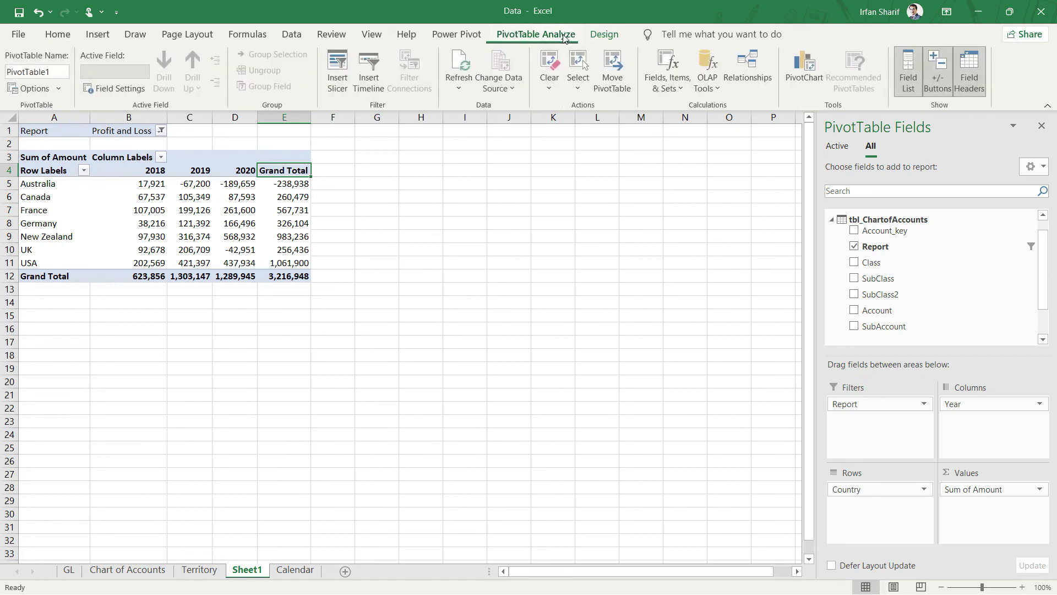
click(609, 37)
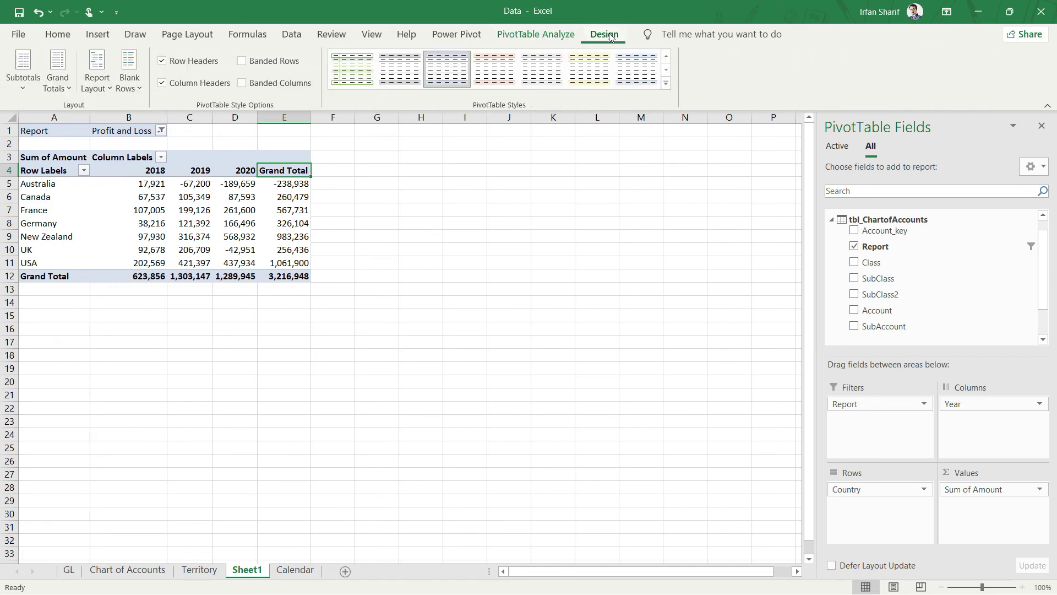
click(67, 89)
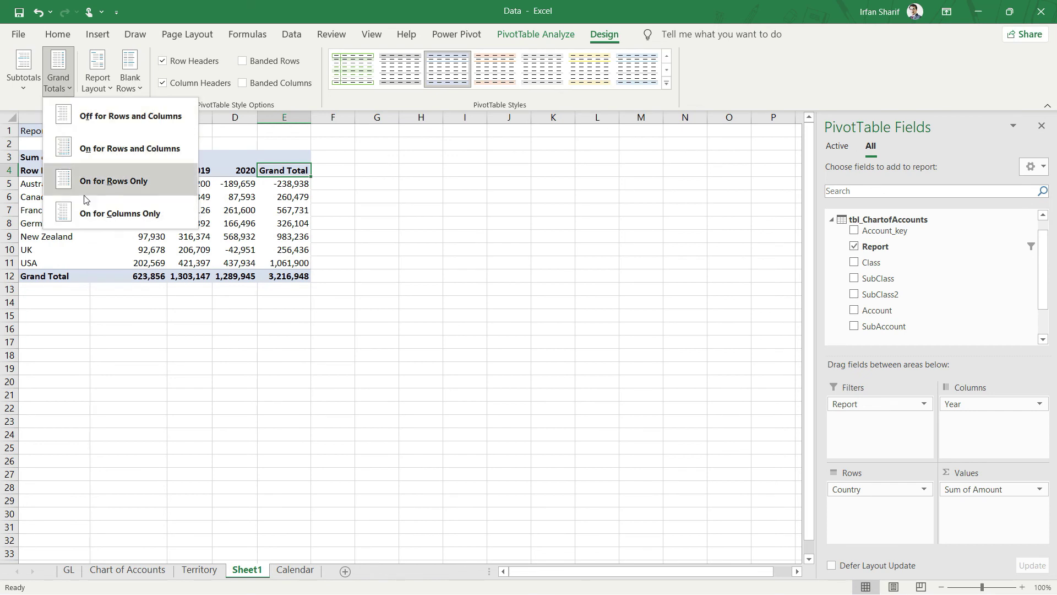
click(116, 118)
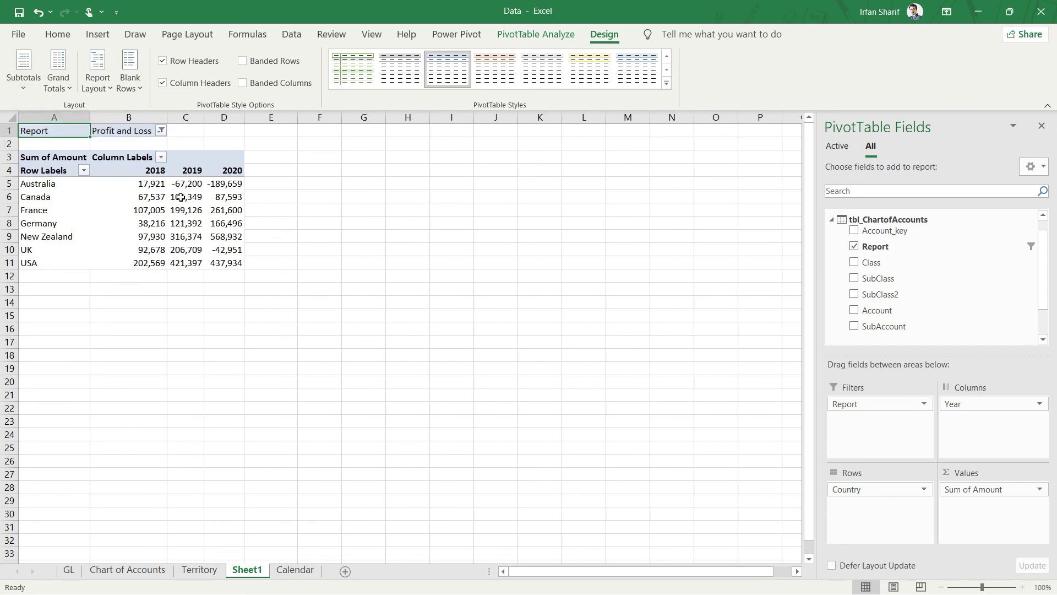
- Select Canada's 2018 value in B6 and collapse tbl_ChartofAccounts in the PivotTable Fields list
mouse_move(152, 237)
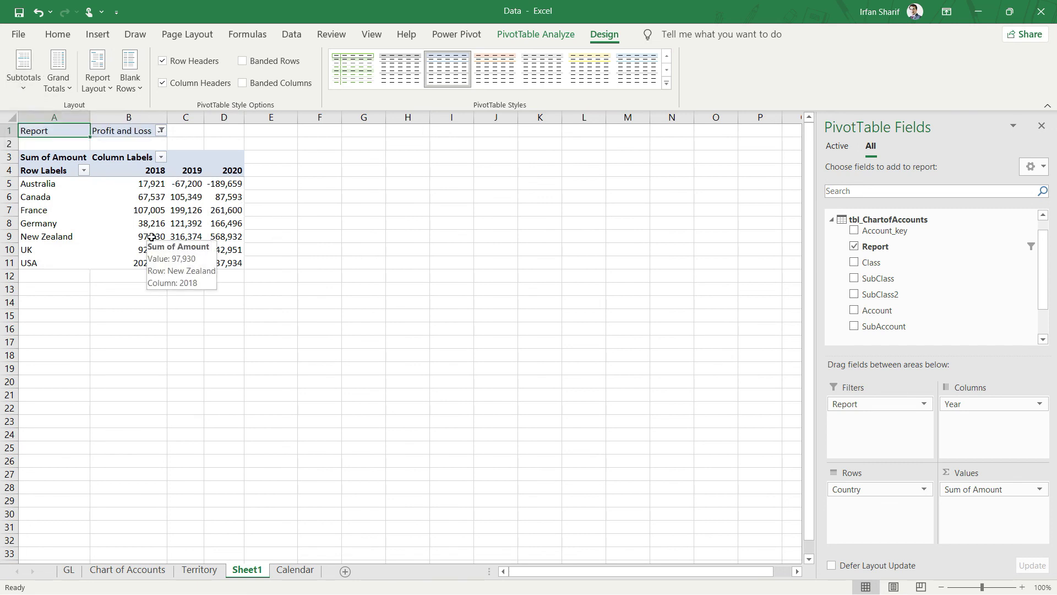
click(159, 195)
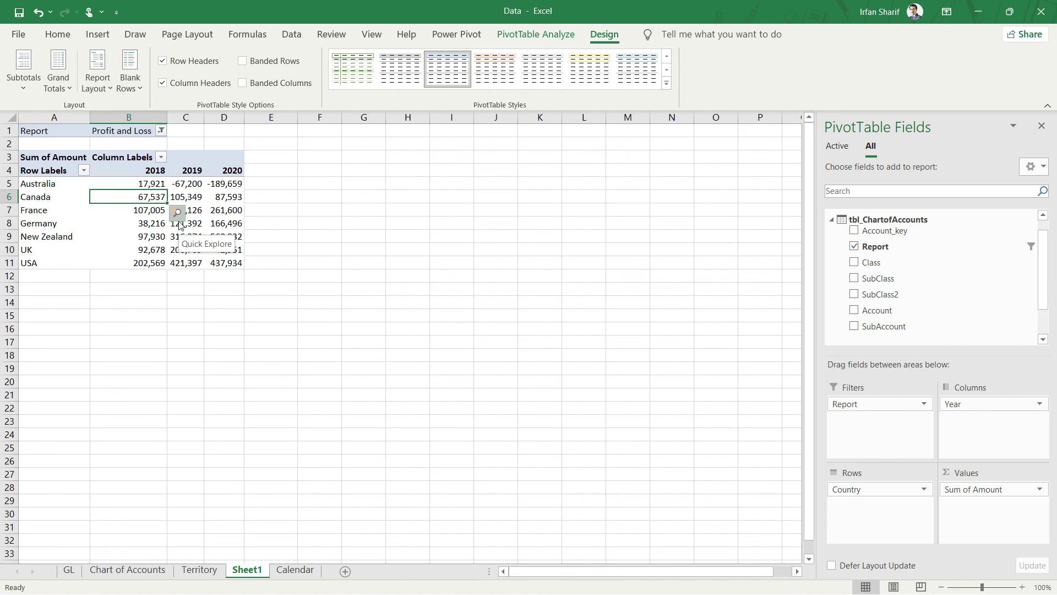
click(832, 219)
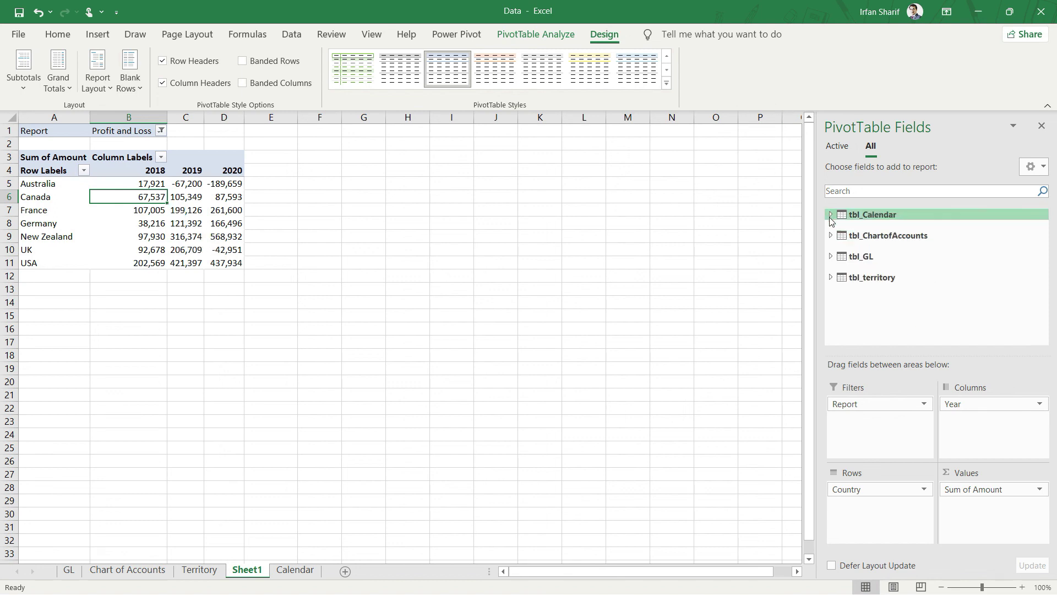